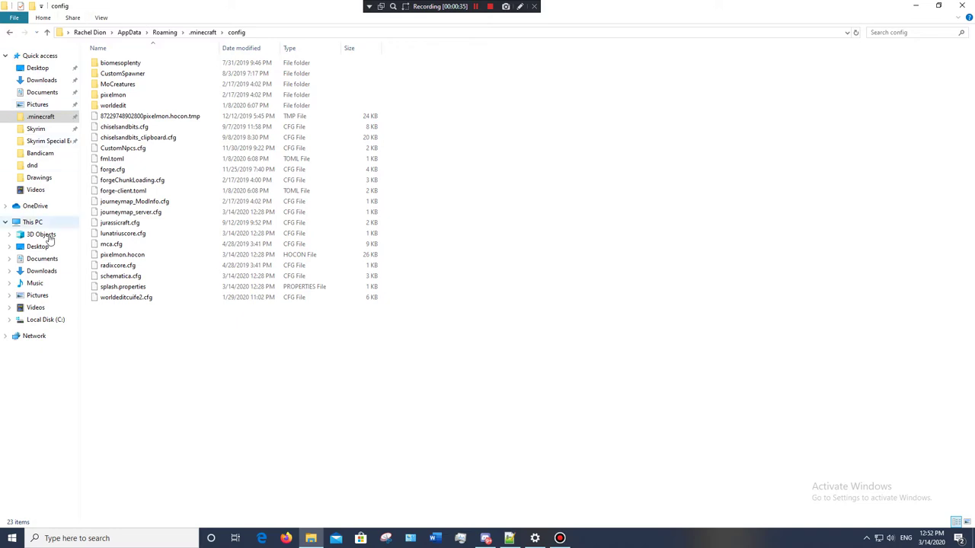
Step: Open the MoCreatures folder inside .minecraft's config folder, going from Local Disk (C:) through Users, the profile folder, AppData and Roaming
{"action": "left_click", "coordinate": [44, 223]}
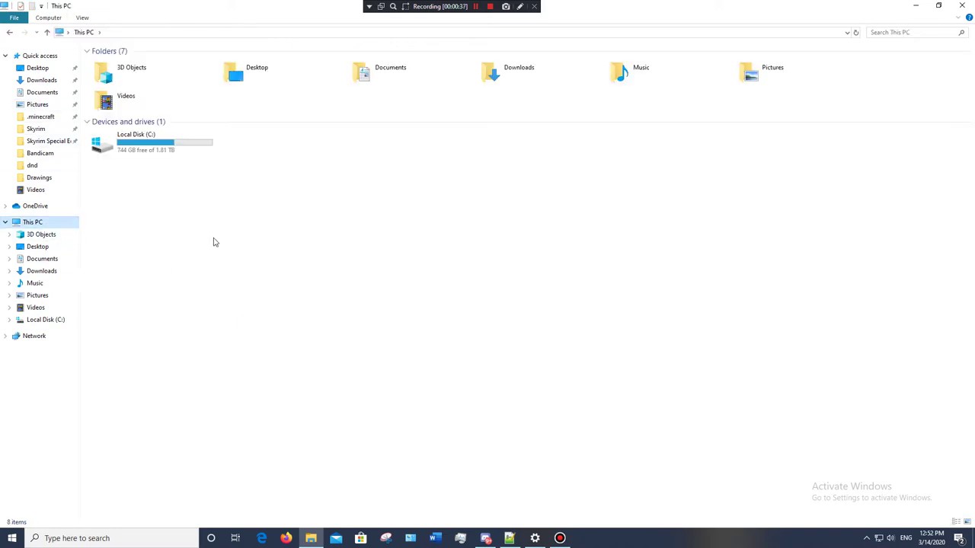
{"action": "double_click", "coordinate": [150, 142]}
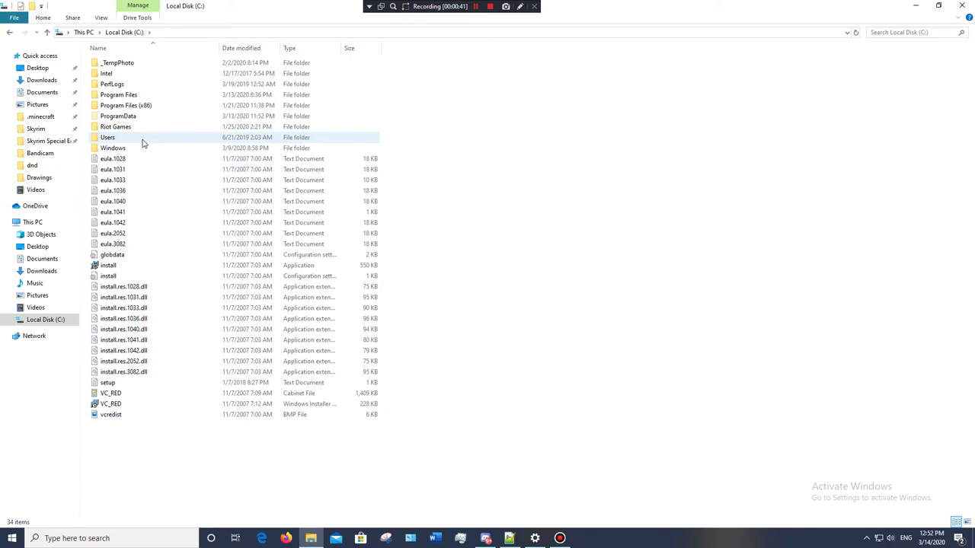
{"action": "double_click", "coordinate": [144, 141]}
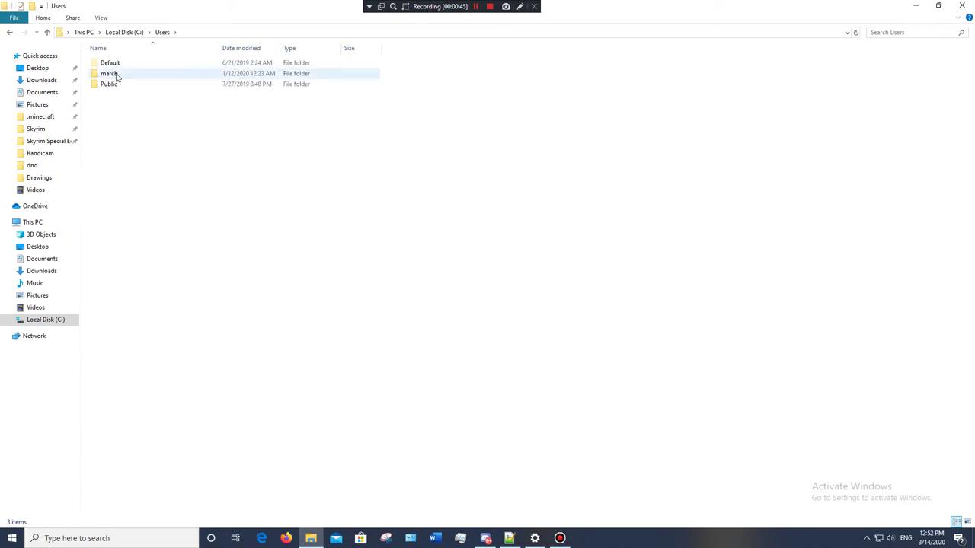
{"action": "double_click", "coordinate": [117, 74]}
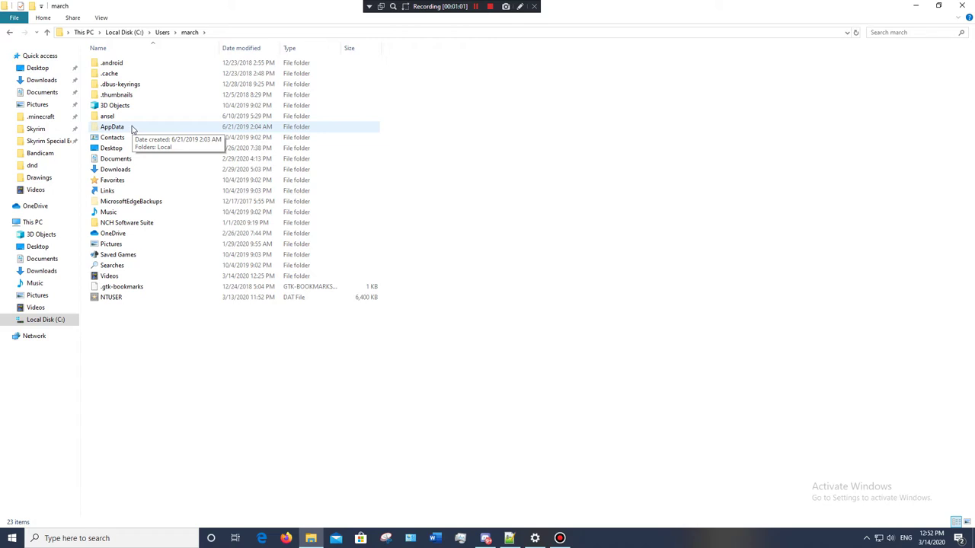
{"action": "double_click", "coordinate": [131, 128]}
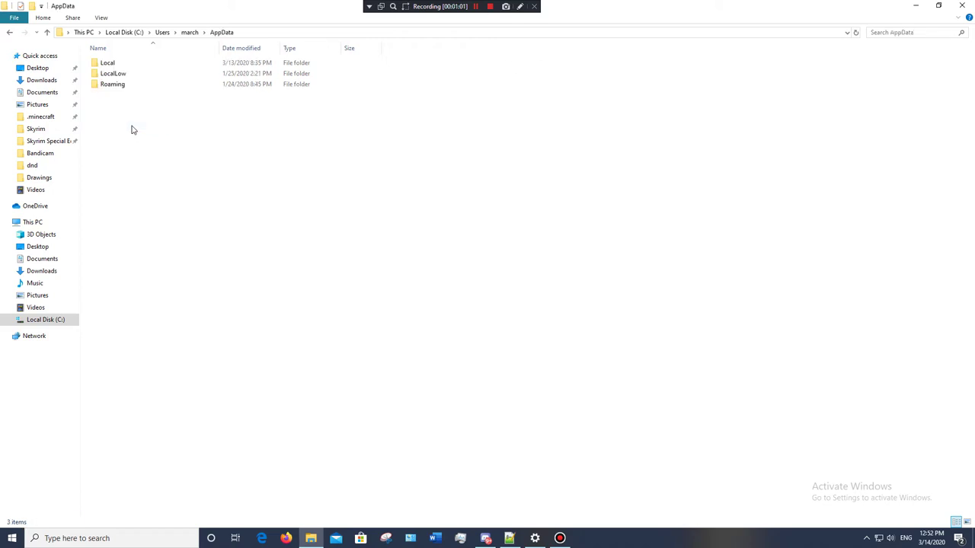
{"action": "double_click", "coordinate": [130, 87]}
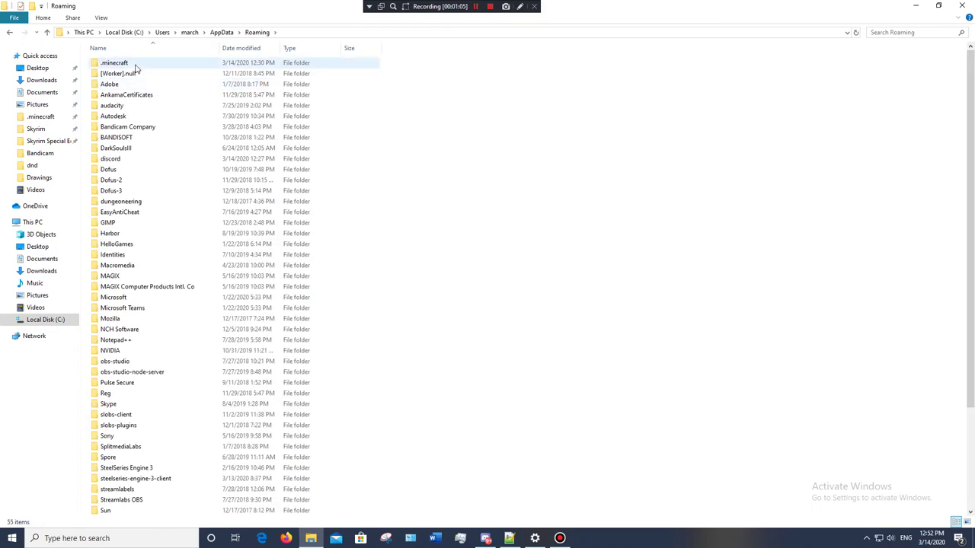
{"action": "double_click", "coordinate": [135, 66]}
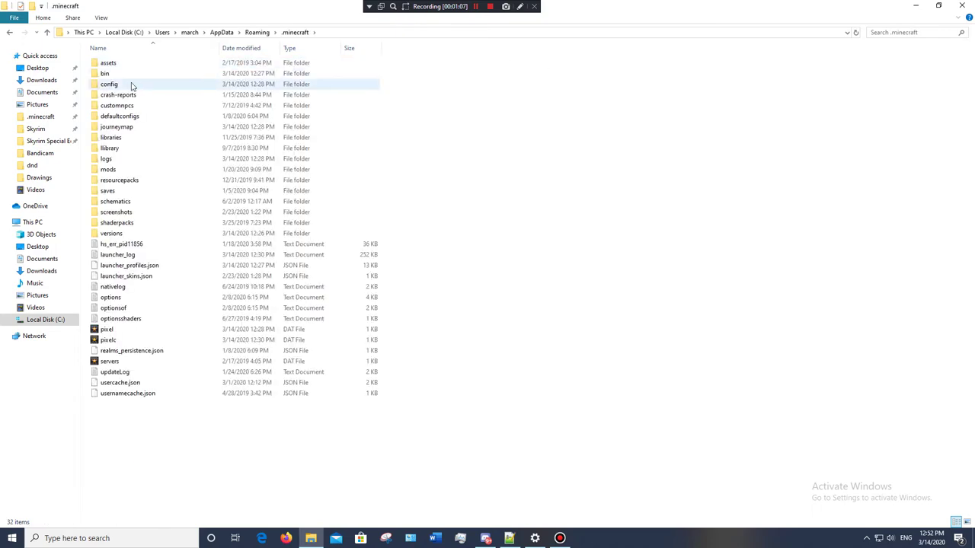
{"action": "double_click", "coordinate": [131, 85]}
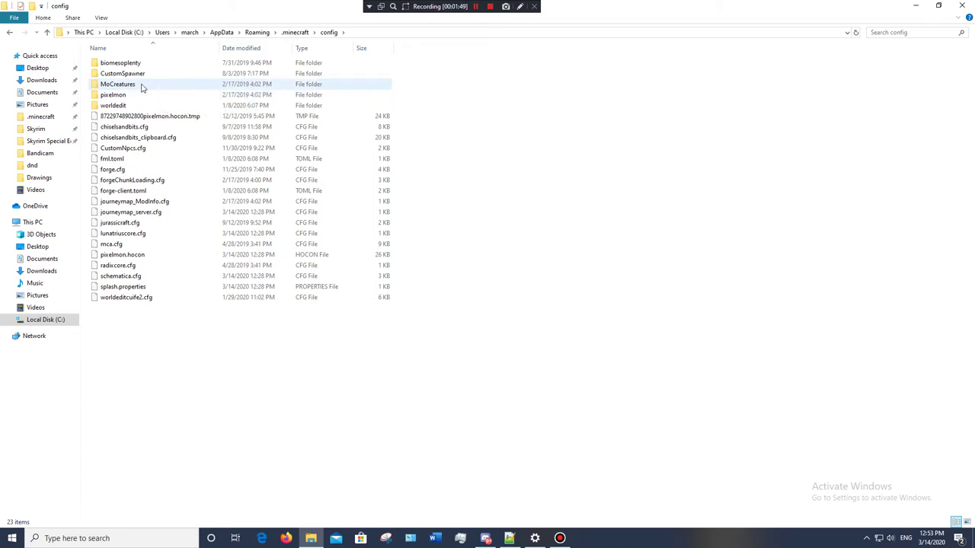
{"action": "double_click", "coordinate": [141, 85]}
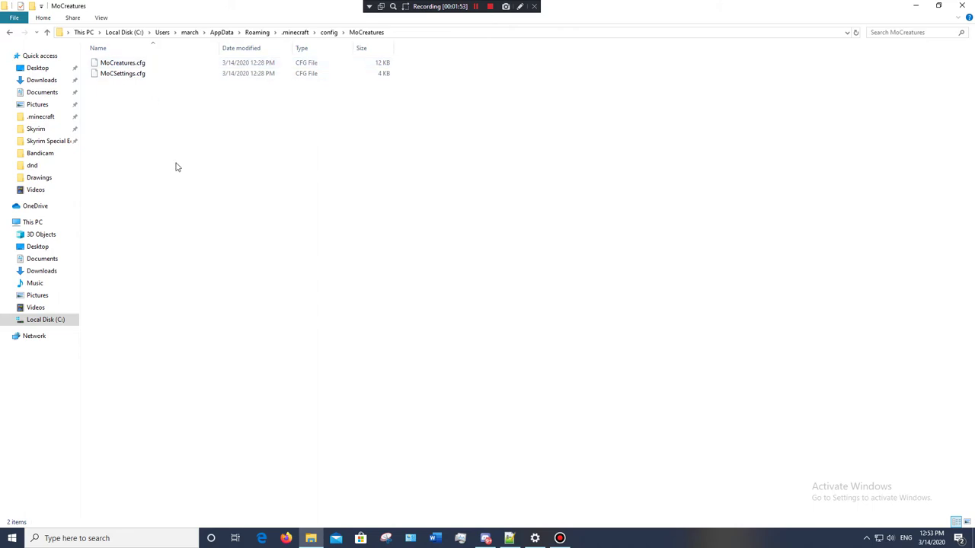
Step: Switch to Notepad++ and go to the beginning of the MoCreatures.cfg file
{"action": "right_click", "coordinate": [138, 65]}
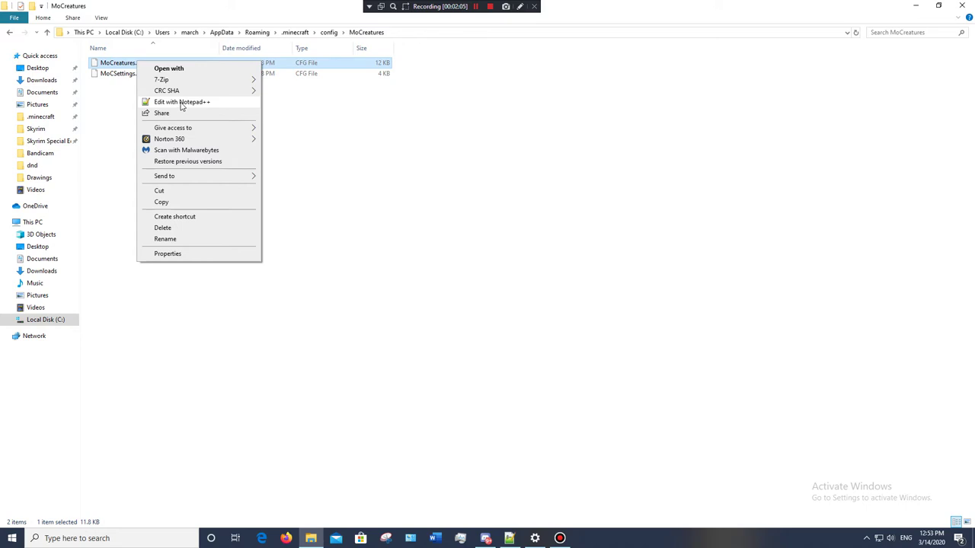
{"action": "left_click", "coordinate": [337, 195]}
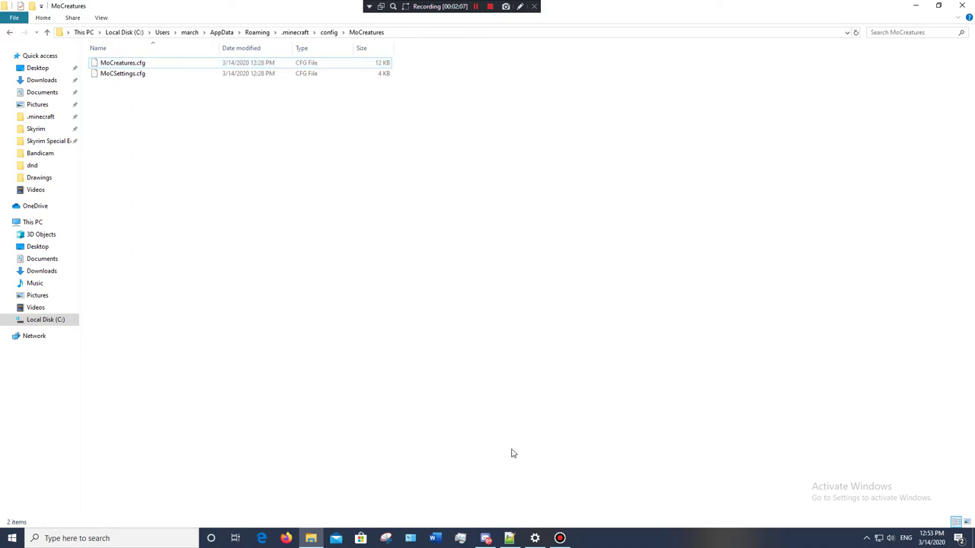
{"action": "left_click", "coordinate": [509, 538]}
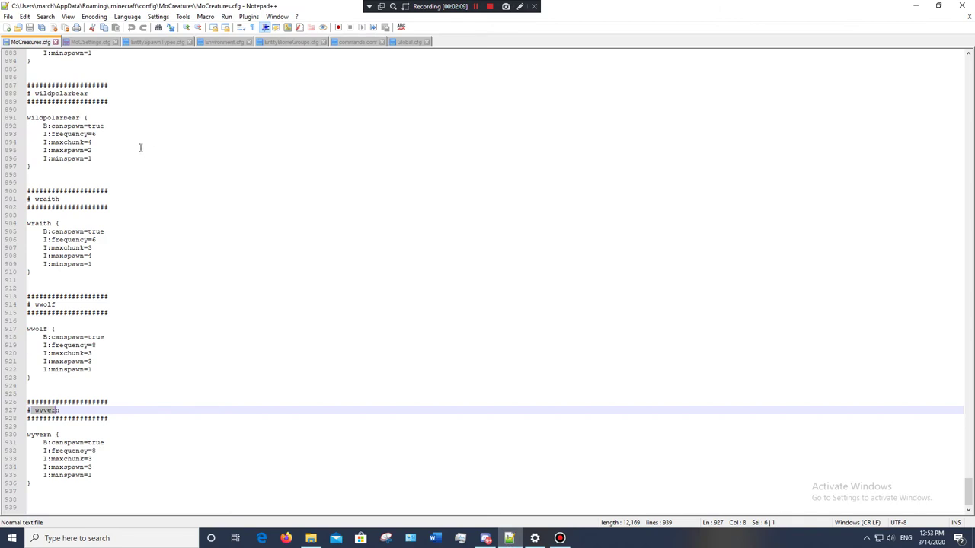
{"action": "scroll", "coordinate": [175, 198], "scroll_direction": "up", "scroll_amount": 9}
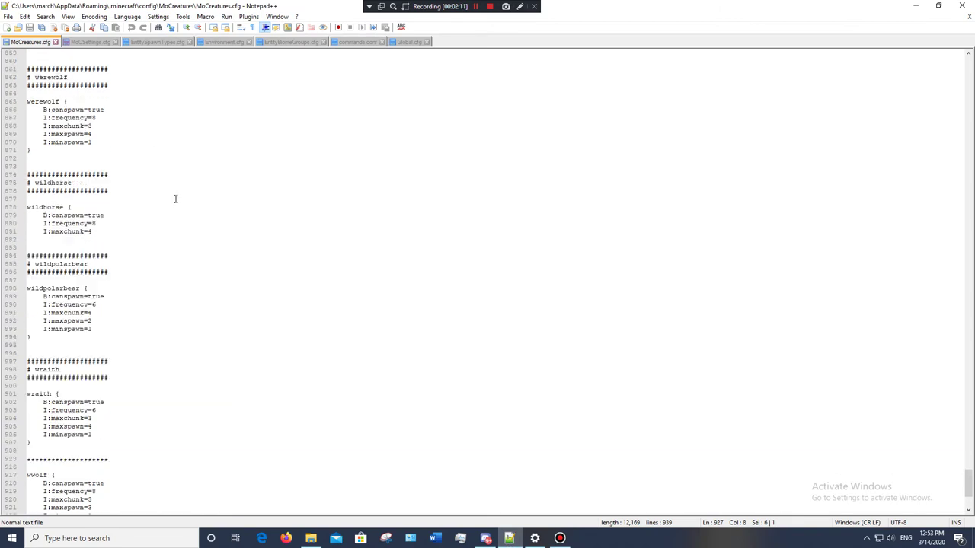
{"action": "left_click_drag", "start_coordinate": [969, 478], "coordinate": [969, 61]}
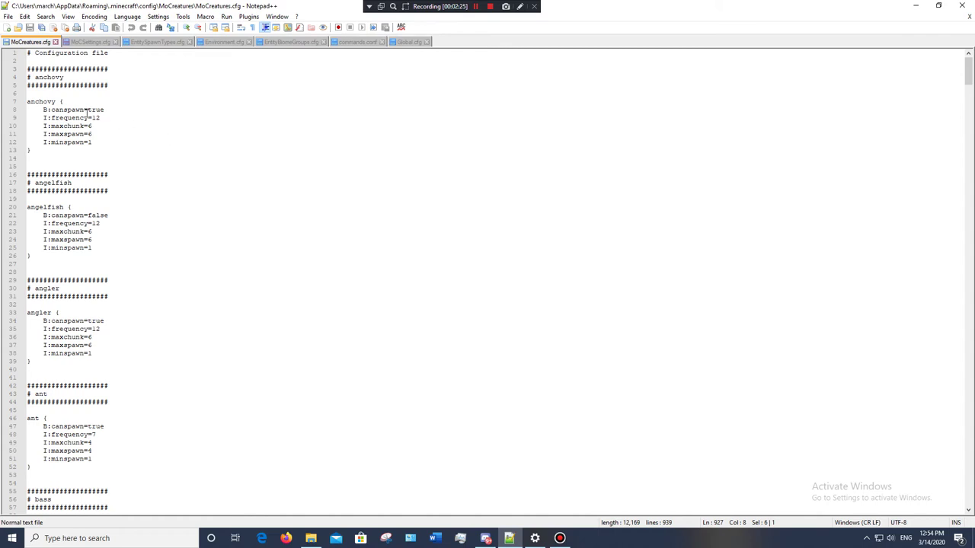
Step: Examine the anchovy block in MoCreatures.cfg, covering its canspawn, frequency, maxchunk, maxspawn and minspawn settings
{"action": "left_click_drag", "start_coordinate": [46, 112], "coordinate": [109, 112]}
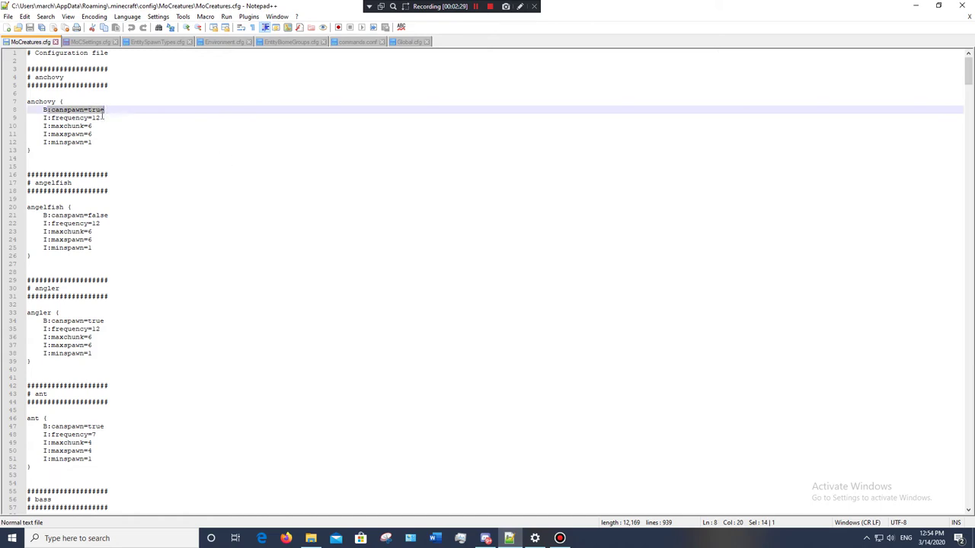
{"action": "left_click", "coordinate": [104, 117]}
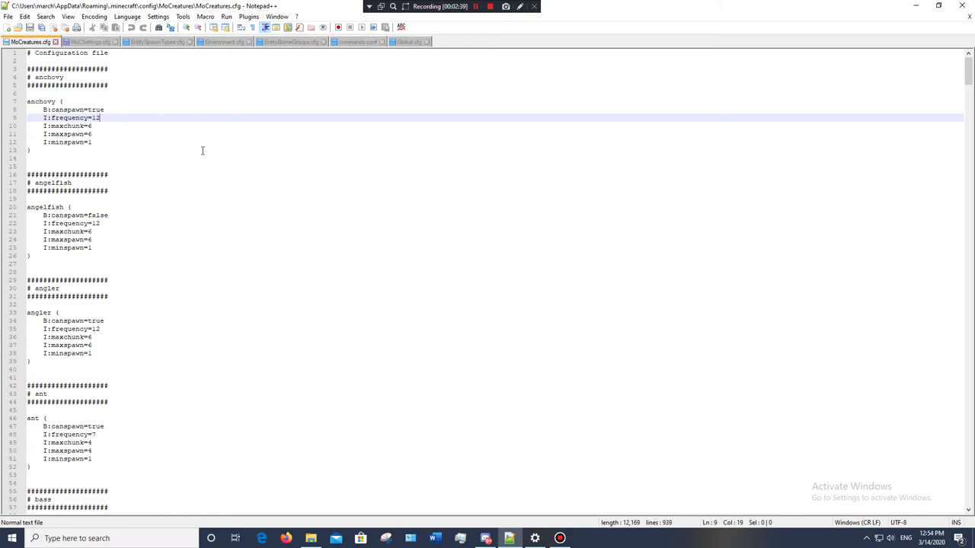
{"action": "left_click", "coordinate": [121, 129]}
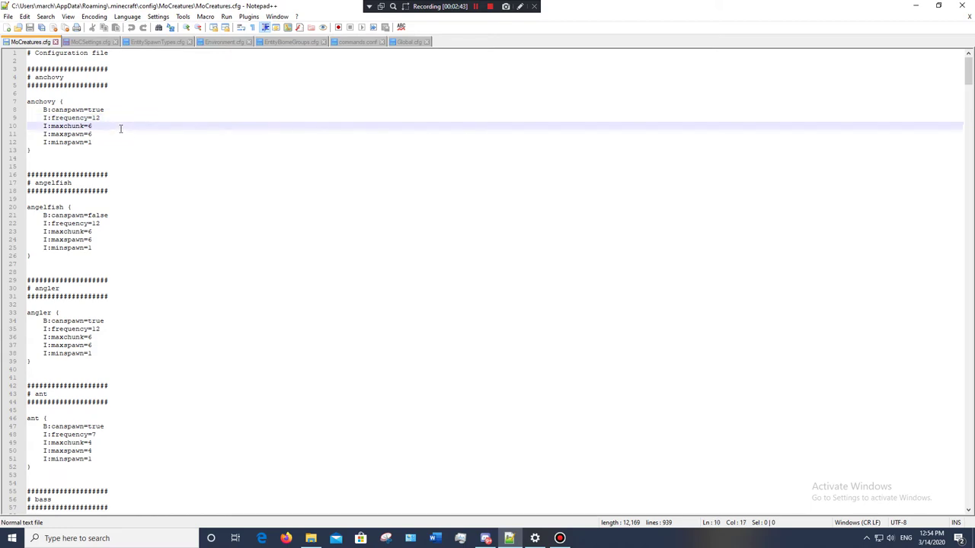
{"action": "left_click", "coordinate": [40, 101]}
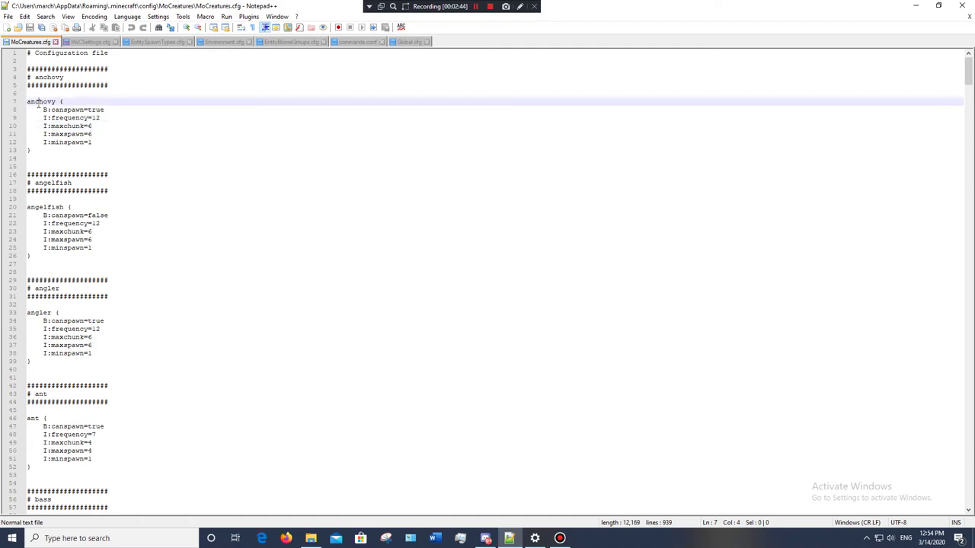
{"action": "left_click", "coordinate": [90, 126]}
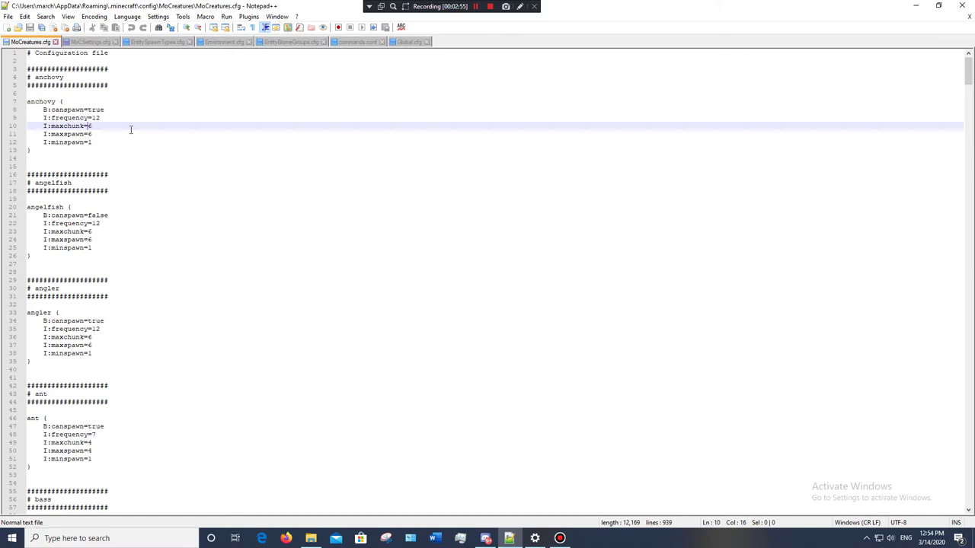
{"action": "left_click", "coordinate": [114, 136]}
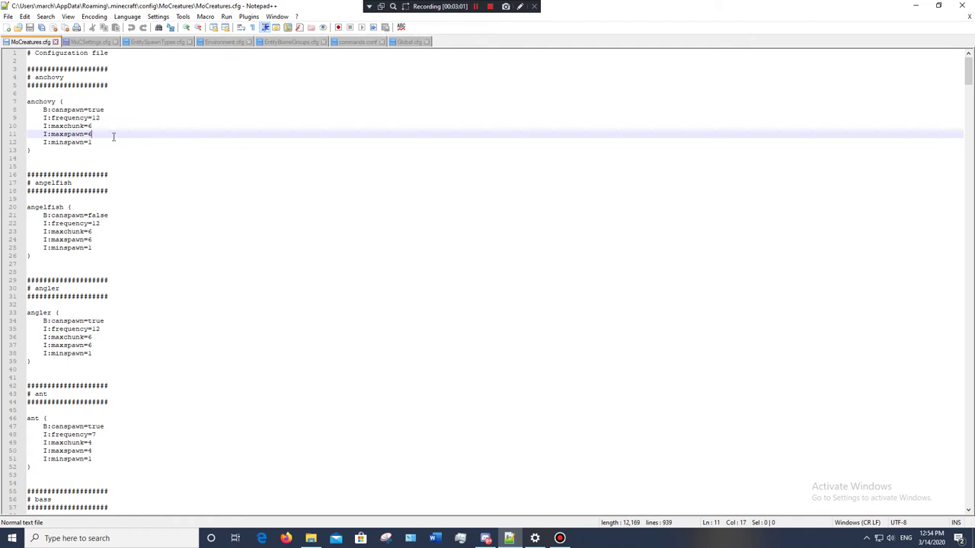
{"action": "left_click", "coordinate": [109, 143]}
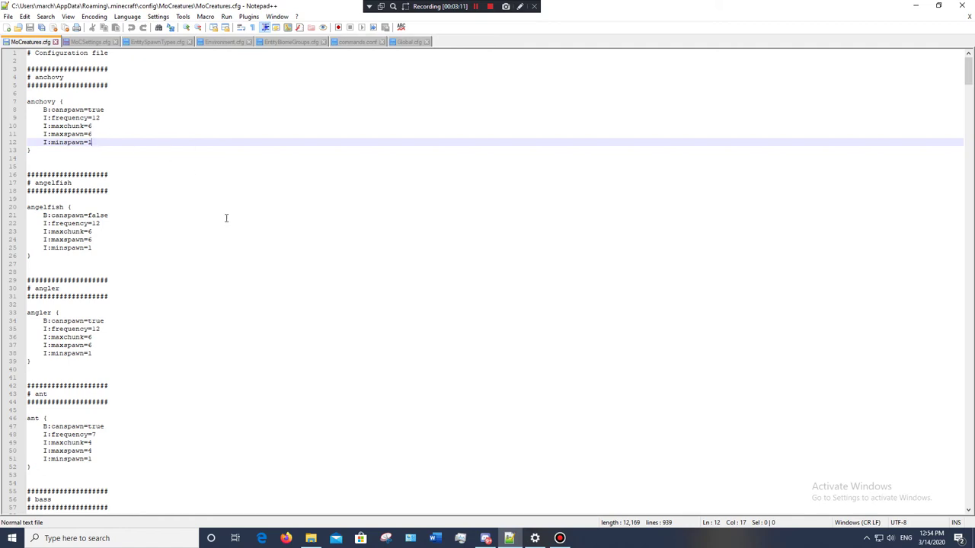
{"action": "scroll", "coordinate": [182, 205], "scroll_direction": "down", "scroll_amount": 3}
{"action": "scroll", "coordinate": [181, 206], "scroll_direction": "up", "scroll_amount": 3}
Step: Review the creature-general-settings in MoCSettings.cfg, including AttackWolves, DestroyDrops and the wyvern egg drop chance
{"action": "left_click", "coordinate": [90, 43]}
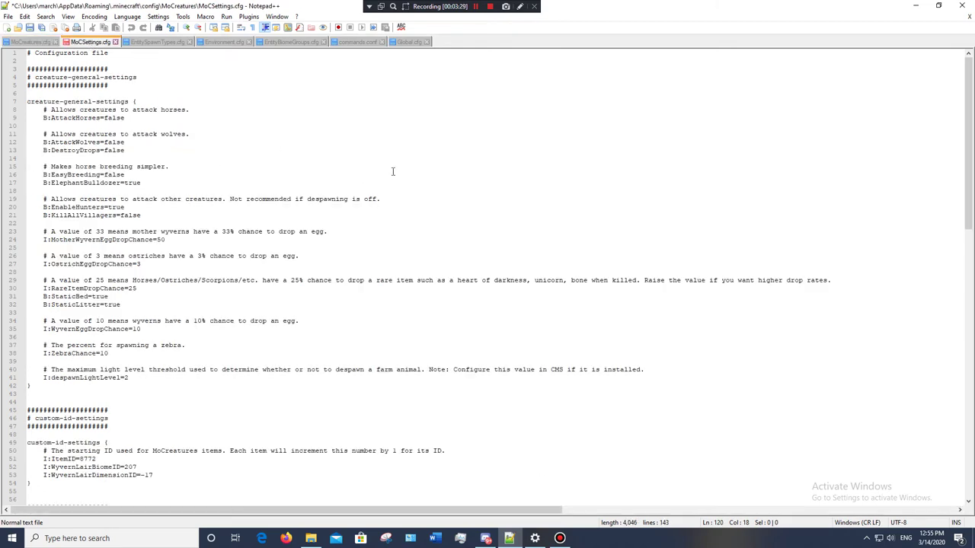
{"action": "scroll", "coordinate": [490, 202], "scroll_direction": "down", "scroll_amount": 3}
{"action": "scroll", "coordinate": [491, 203], "scroll_direction": "up", "scroll_amount": 3}
{"action": "left_click", "coordinate": [139, 141]}
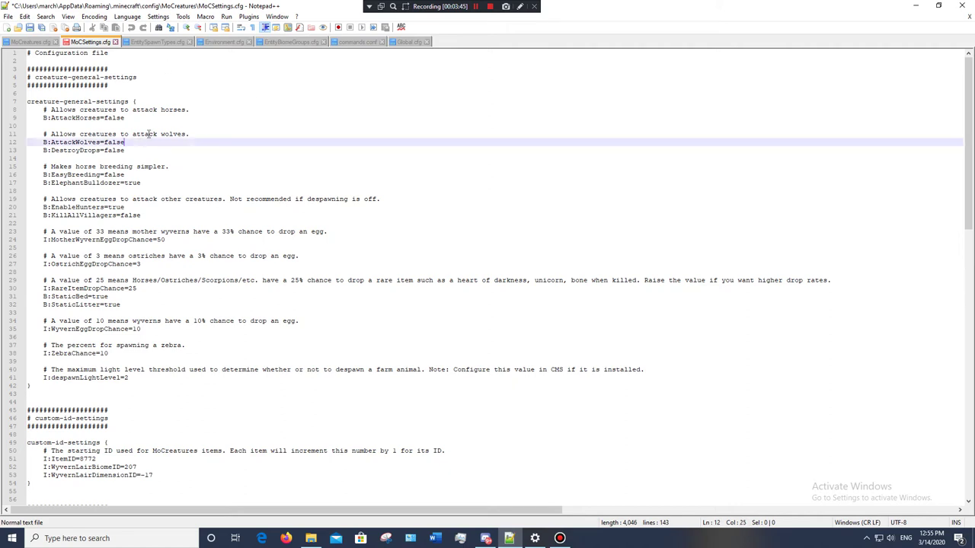
{"action": "left_click", "coordinate": [139, 150]}
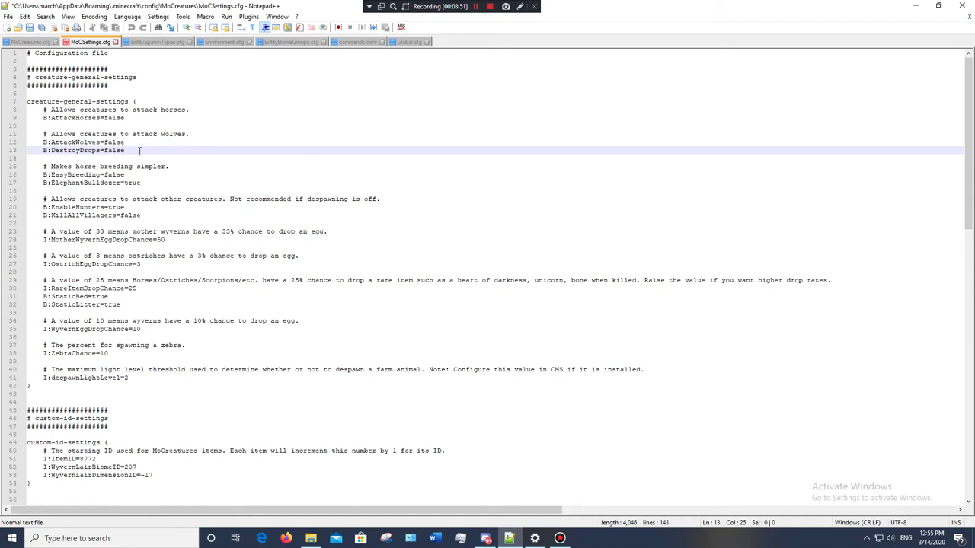
{"action": "scroll", "coordinate": [252, 261], "scroll_direction": "down", "scroll_amount": 10}
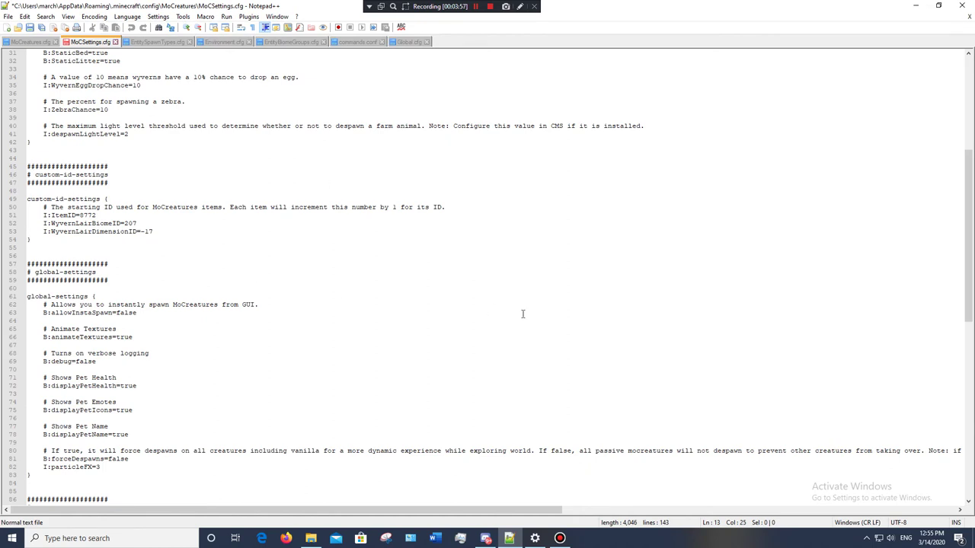
{"action": "scroll", "coordinate": [525, 320], "scroll_direction": "up", "scroll_amount": 7}
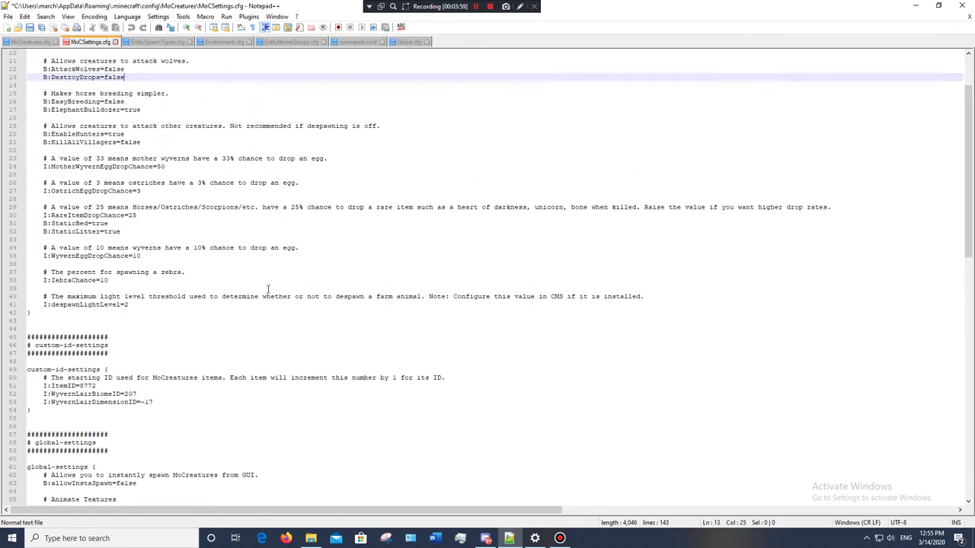
{"action": "left_click", "coordinate": [152, 256]}
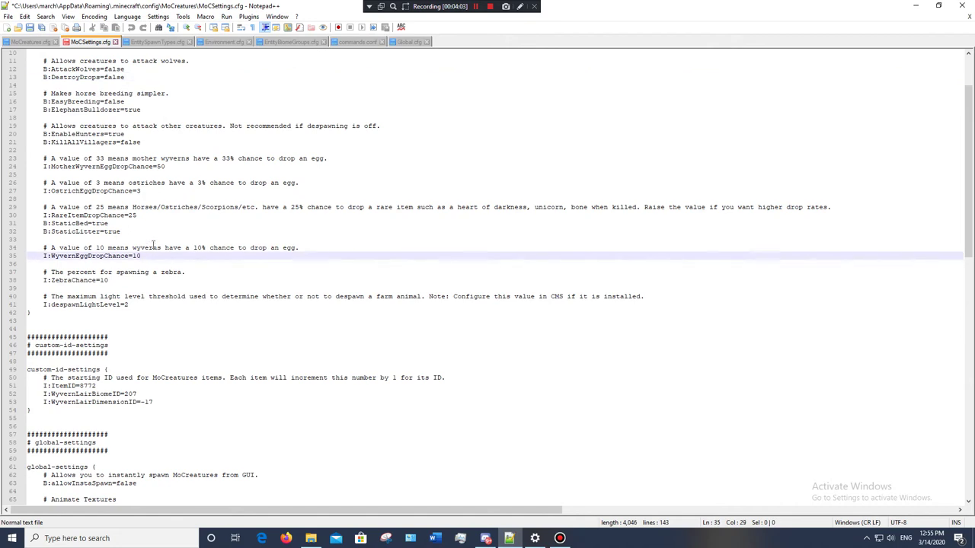
{"action": "left_click", "coordinate": [153, 248]}
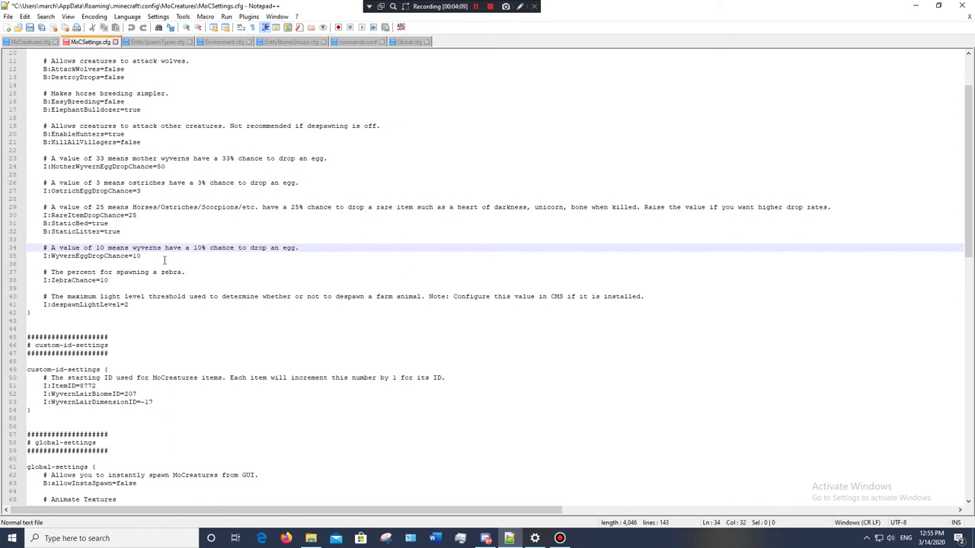
Step: Set WyvernEggDropChance in MoCSettings.cfg to 50, and restore it to 10
{"action": "left_click", "coordinate": [161, 257]}
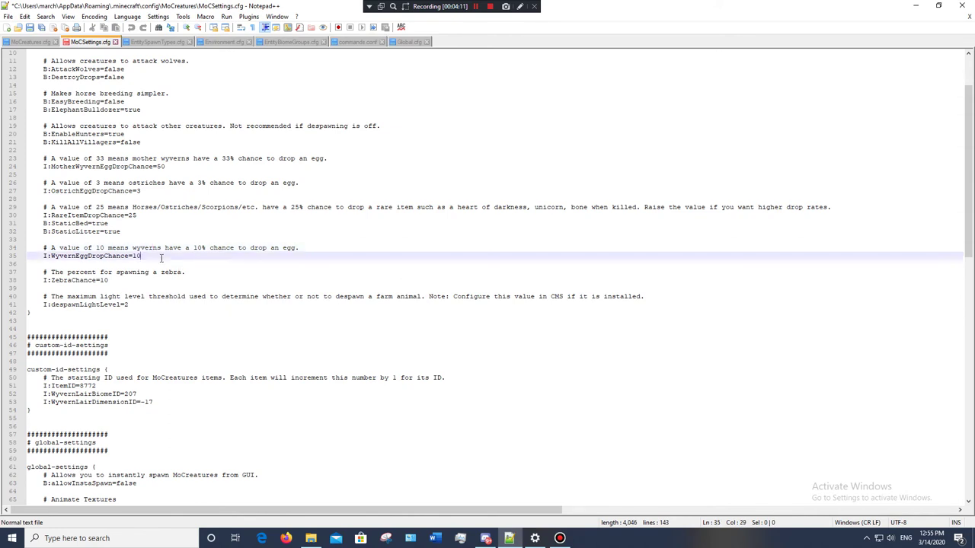
{"action": "key", "text": "BackSpace"}
{"action": "key", "text": "BackSpace"}
{"action": "type", "text": "50"}
{"action": "key", "text": "BackSpace"}
{"action": "key", "text": "BackSpace"}
{"action": "type", "text": "10"}
{"action": "left_click", "coordinate": [216, 350]}
Step: Look through the global, monster and ownership settings in the rest of MoCSettings.cfg
{"action": "scroll", "coordinate": [270, 347], "scroll_direction": "down", "scroll_amount": 20}
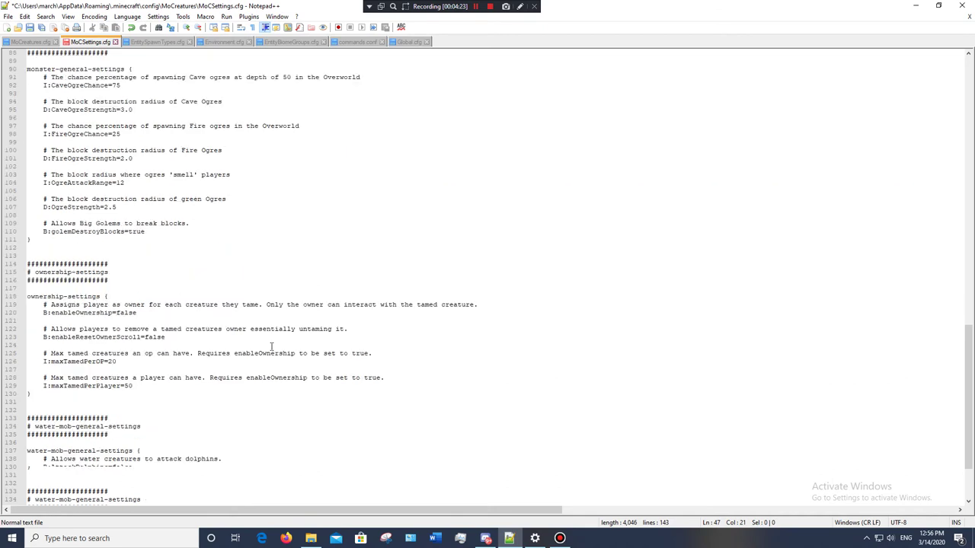
{"action": "scroll", "coordinate": [270, 347], "scroll_direction": "up", "scroll_amount": 20}
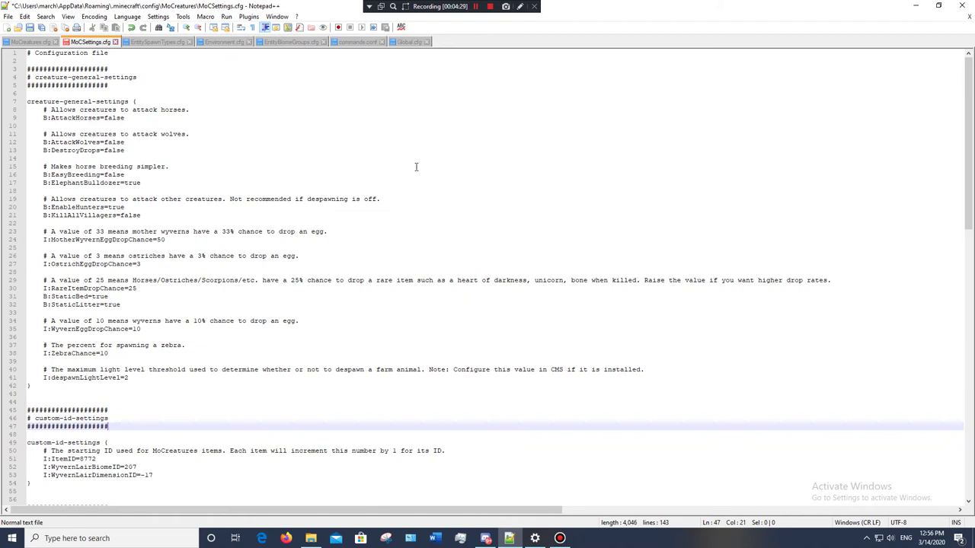
{"action": "scroll", "coordinate": [411, 324], "scroll_direction": "down", "scroll_amount": 18}
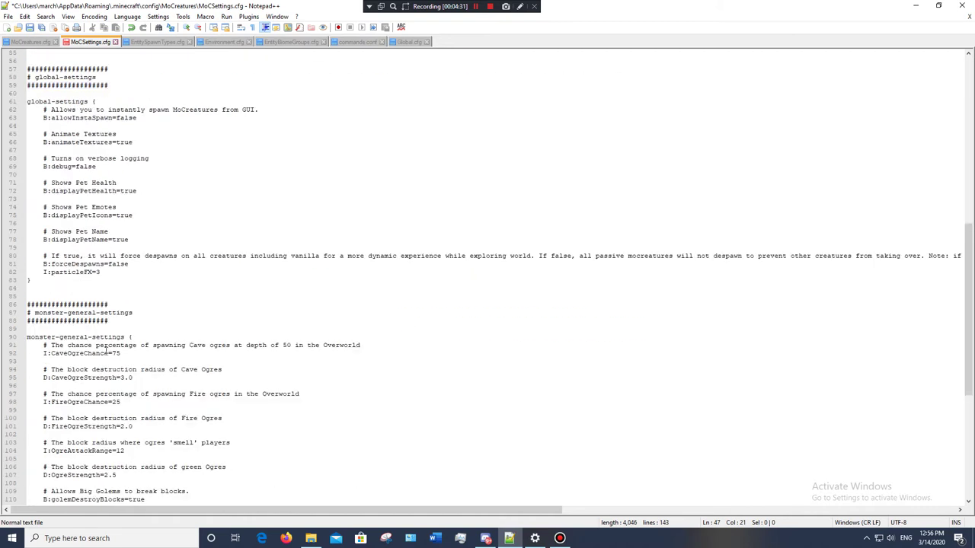
{"action": "scroll", "coordinate": [477, 419], "scroll_direction": "up", "scroll_amount": 18}
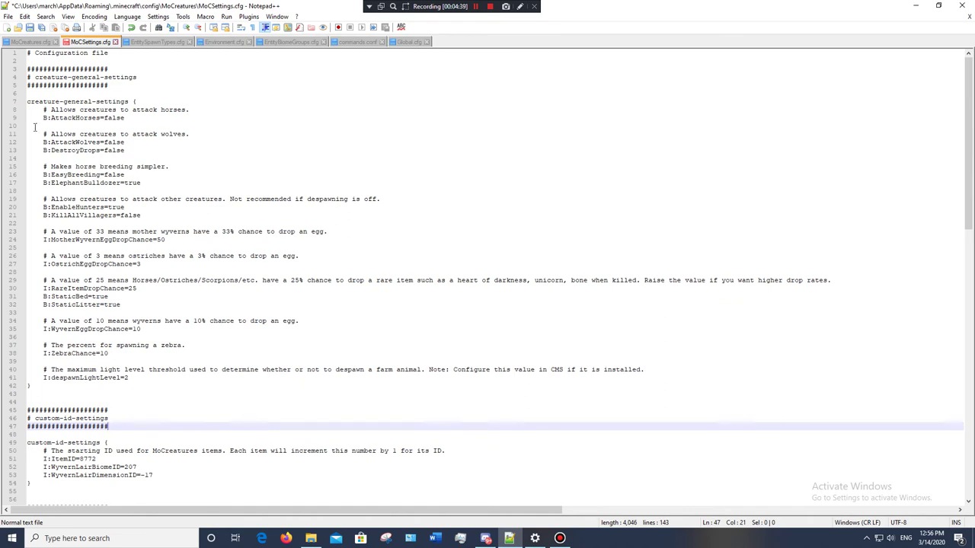
Step: Switch to File Explorer and go back up to the config folder
{"action": "left_click", "coordinate": [311, 538]}
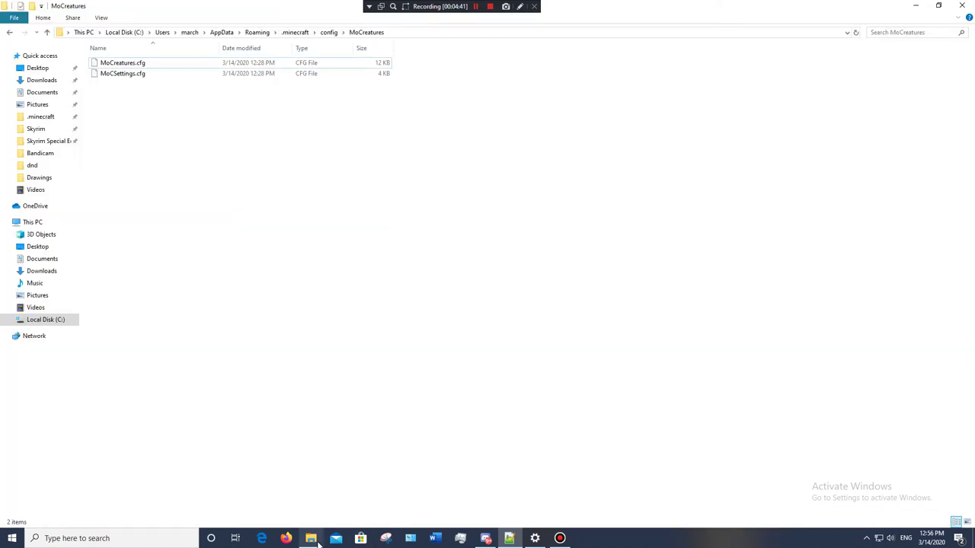
{"action": "left_click", "coordinate": [332, 34]}
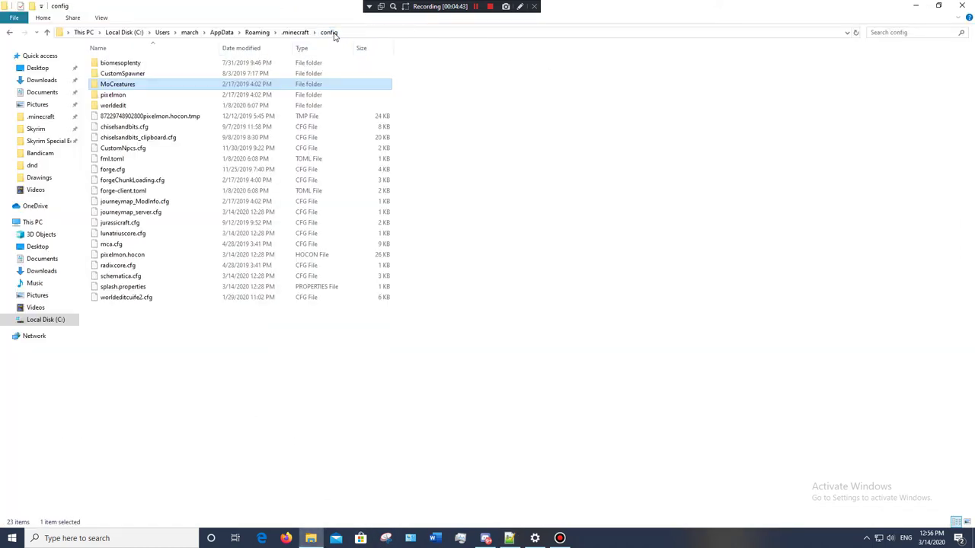
Step: Browse the CustomSpawner folder down to the Creatures folder inside nether, and go back up to nether
{"action": "double_click", "coordinate": [167, 75]}
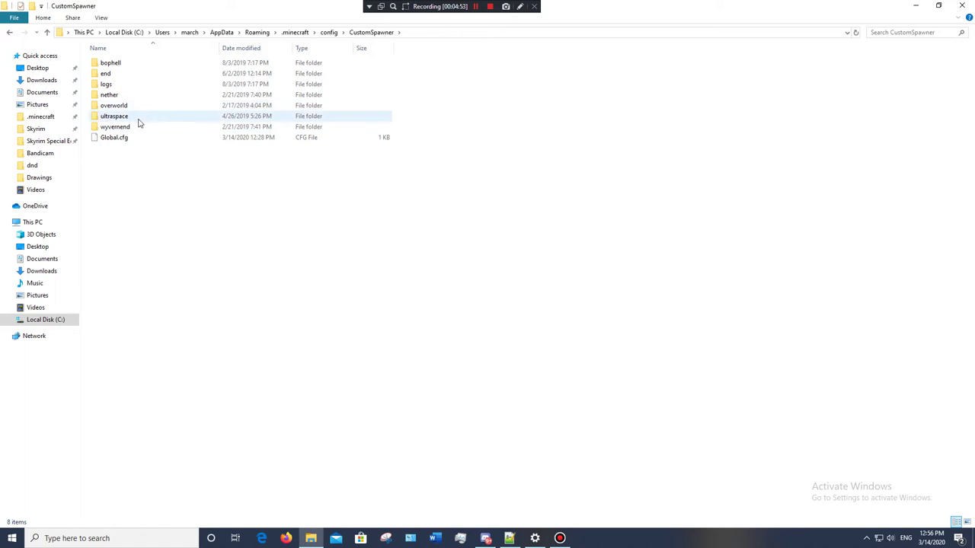
{"action": "double_click", "coordinate": [132, 99]}
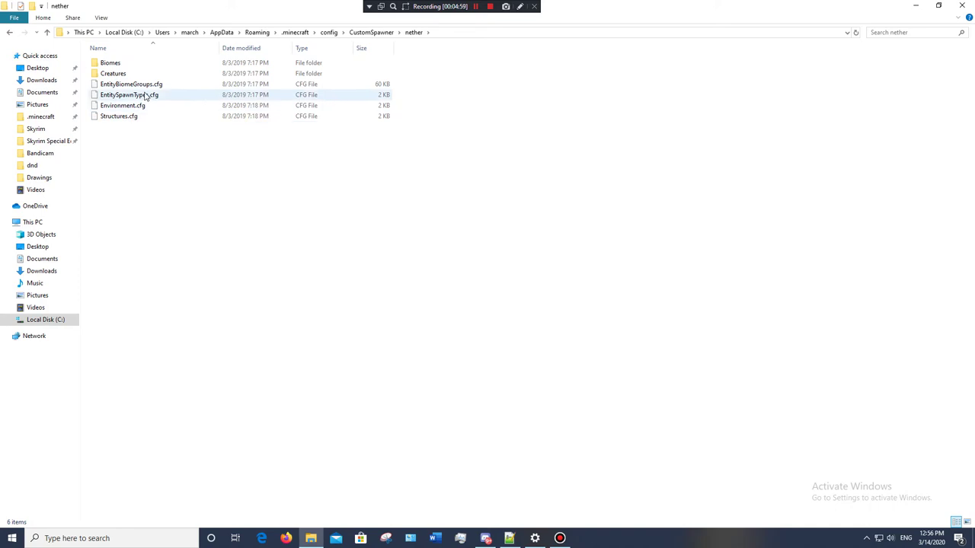
{"action": "double_click", "coordinate": [114, 73]}
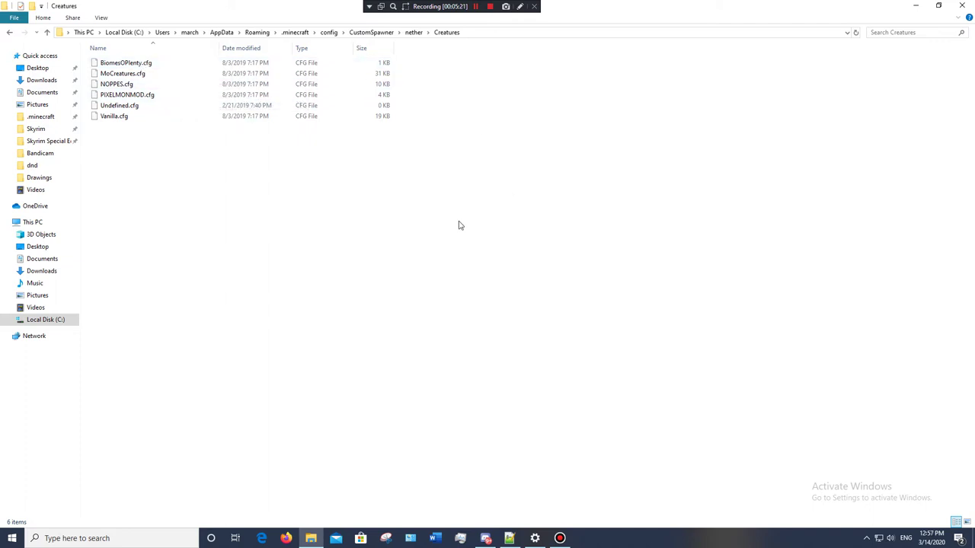
{"action": "left_click", "coordinate": [414, 32]}
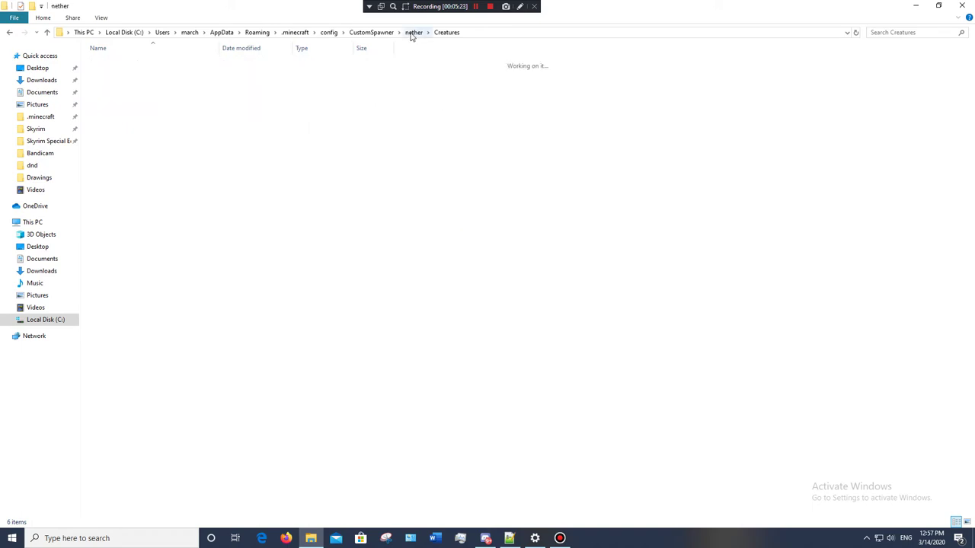
Step: Switch to Notepad++ and review the ambient, creature, monster, underground and water_creature spawn settings in EntitySpawnTypes.cfg
{"action": "left_click", "coordinate": [511, 541]}
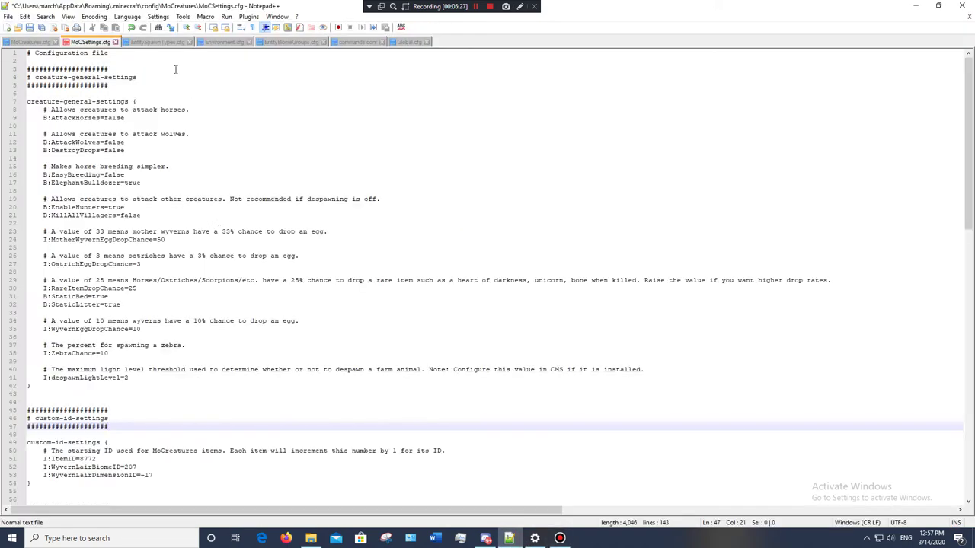
{"action": "left_click", "coordinate": [155, 43]}
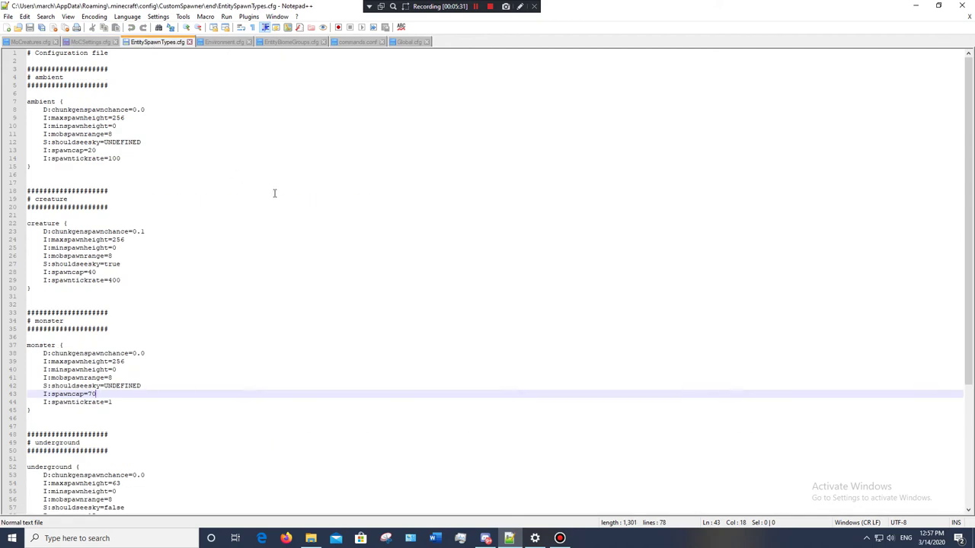
{"action": "scroll", "coordinate": [274, 191], "scroll_direction": "down", "scroll_amount": 1}
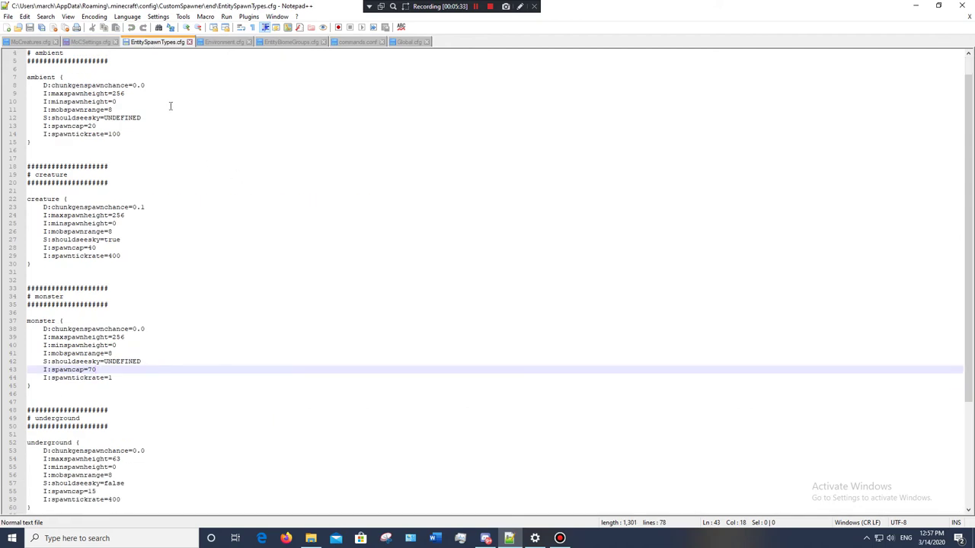
{"action": "scroll", "coordinate": [212, 168], "scroll_direction": "up", "scroll_amount": 1}
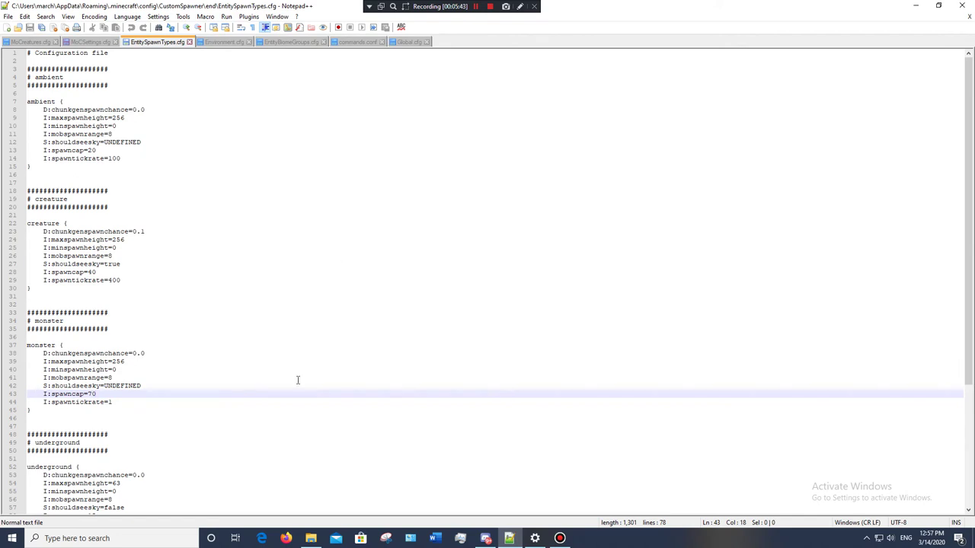
{"action": "scroll", "coordinate": [298, 381], "scroll_direction": "down", "scroll_amount": 7}
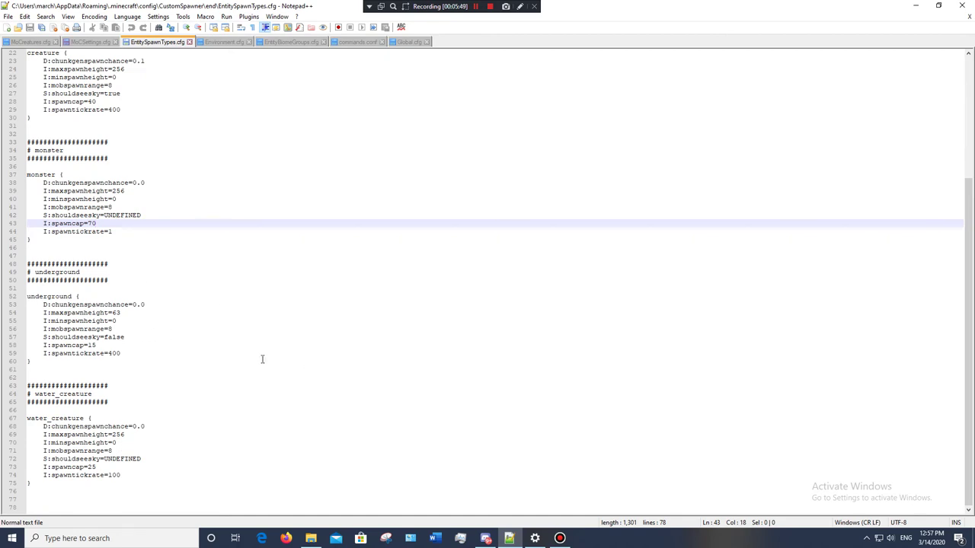
{"action": "scroll", "coordinate": [263, 358], "scroll_direction": "up", "scroll_amount": 7}
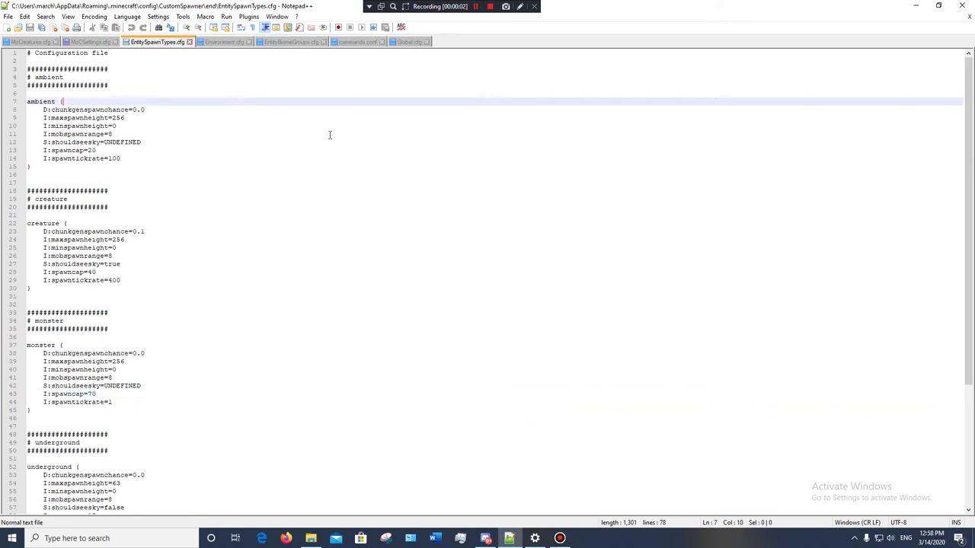
{"action": "left_click", "coordinate": [330, 135]}
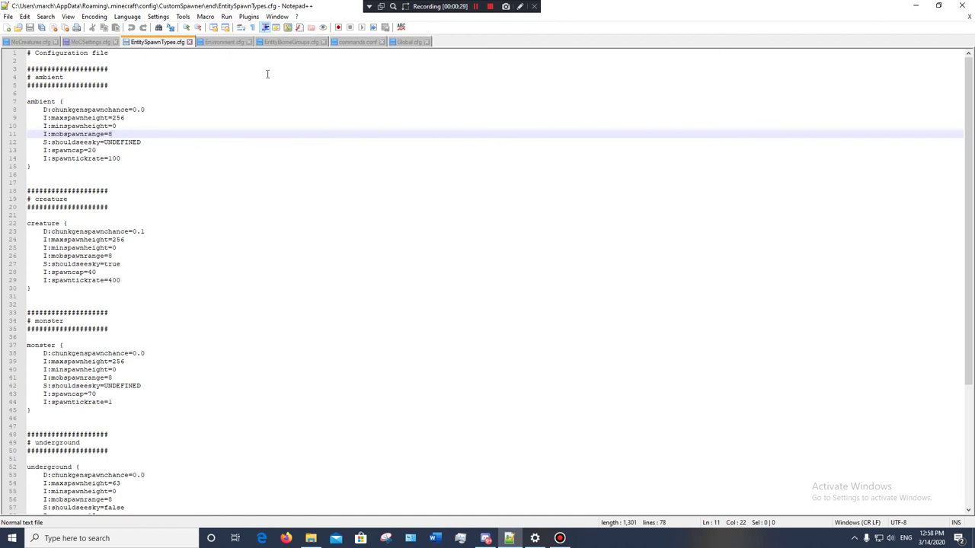
Step: Review the customspawner-settings in Environment.cfg, including maxDespawnLightLevel, worldGenCreatureSpawning and forceDespawns
{"action": "left_click", "coordinate": [223, 42]}
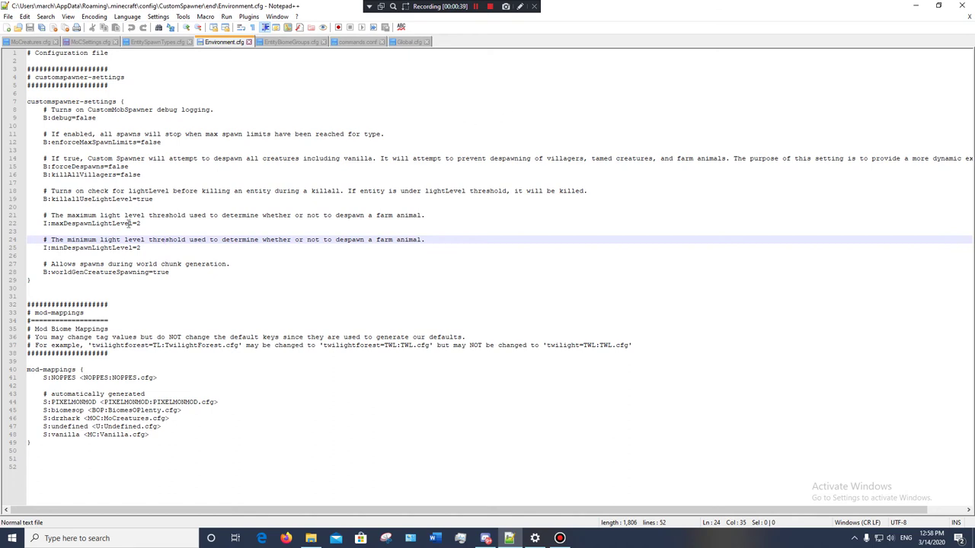
{"action": "left_click", "coordinate": [146, 224]}
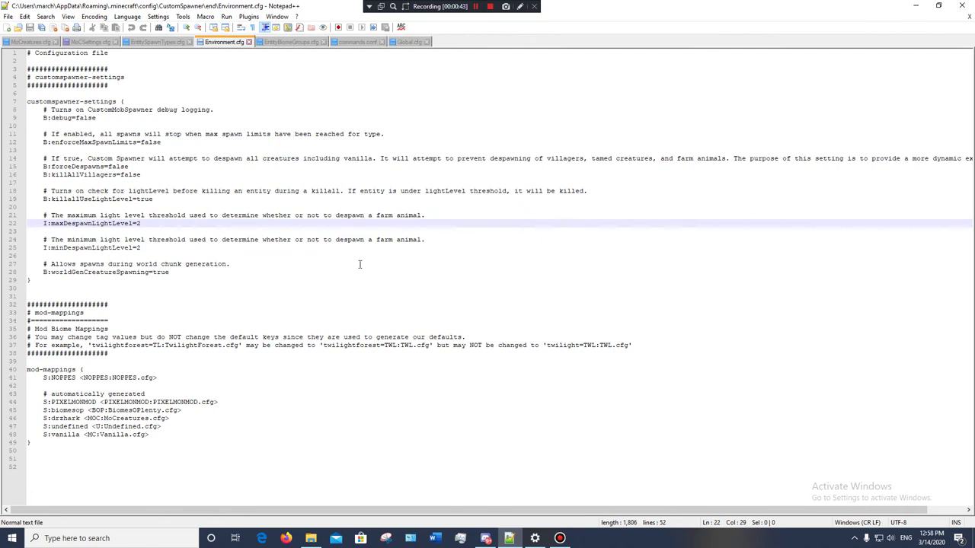
{"action": "left_click", "coordinate": [320, 273]}
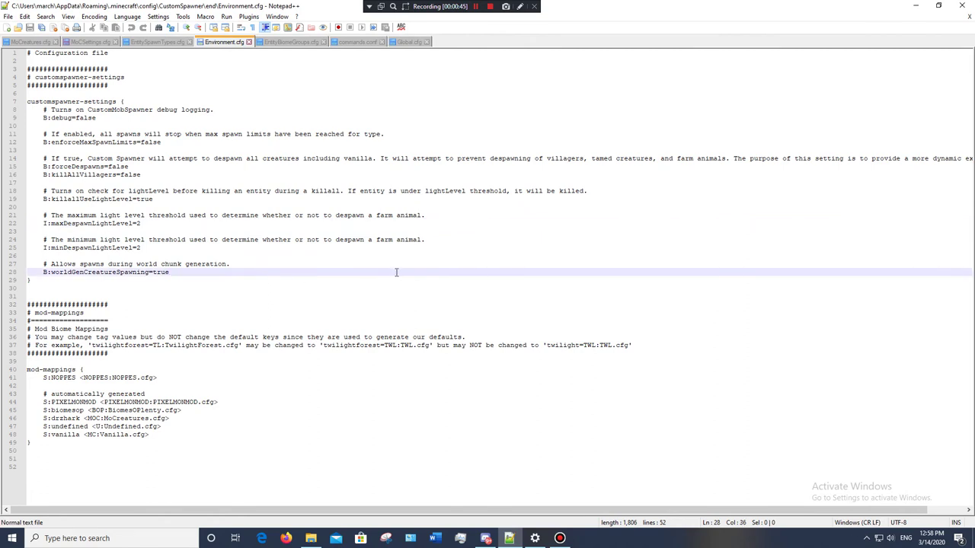
{"action": "left_click", "coordinate": [156, 167]}
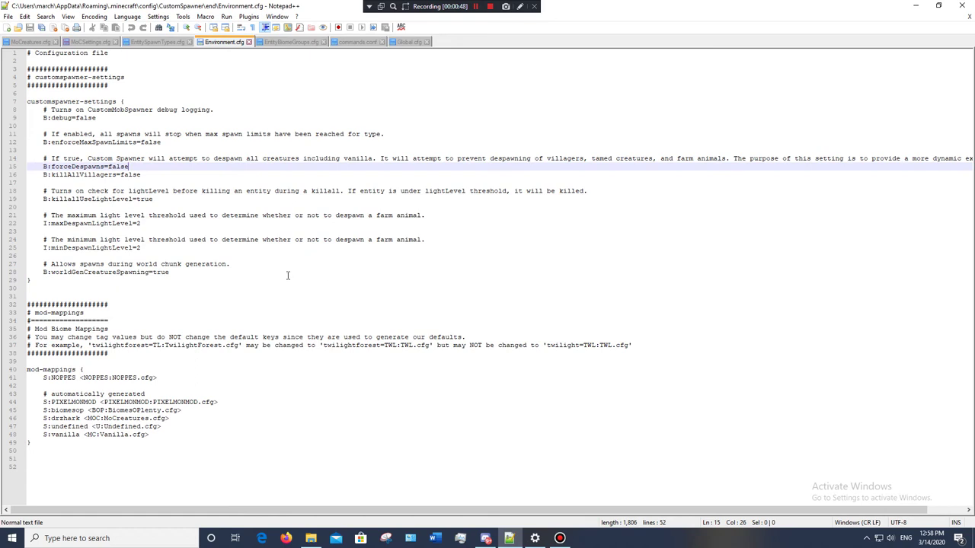
Step: Examine the biome groups in EntityBiomeGroups.cfg, highlighting the BOP, MC and MOC mod prefixes in the DEAD, DENSE and END entries
{"action": "left_click", "coordinate": [287, 42]}
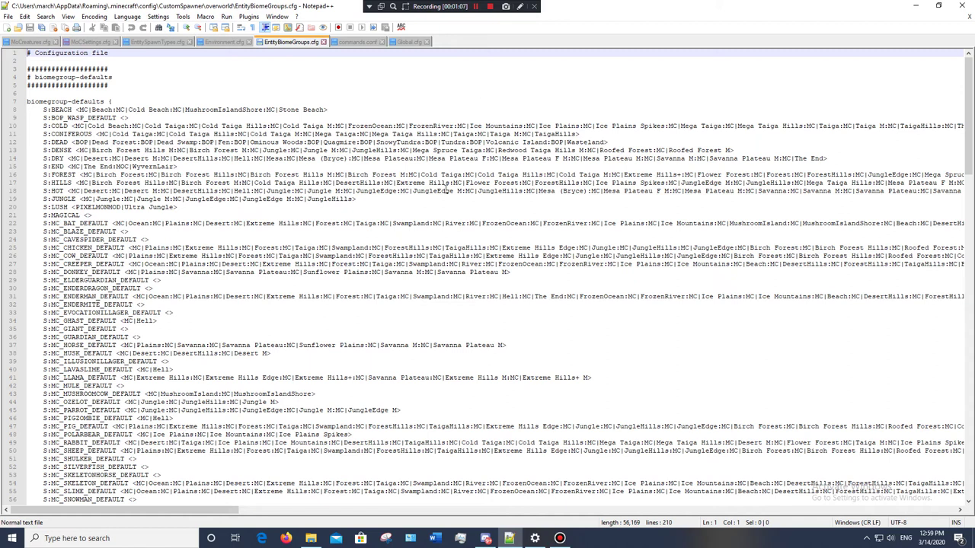
{"action": "scroll", "coordinate": [446, 189], "scroll_direction": "down", "scroll_amount": 5}
{"action": "scroll", "coordinate": [446, 189], "scroll_direction": "up", "scroll_amount": 4}
{"action": "scroll", "coordinate": [445, 189], "scroll_direction": "up", "scroll_amount": 1}
{"action": "left_click_drag", "start_coordinate": [251, 142], "coordinate": [375, 144]}
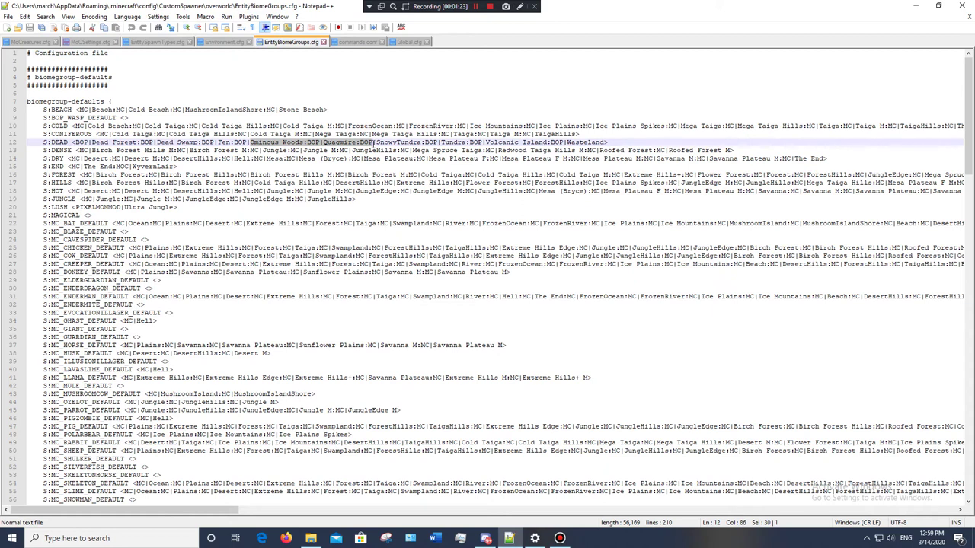
{"action": "left_click", "coordinate": [308, 143]}
{"action": "left_click_drag", "start_coordinate": [308, 143], "coordinate": [322, 143]}
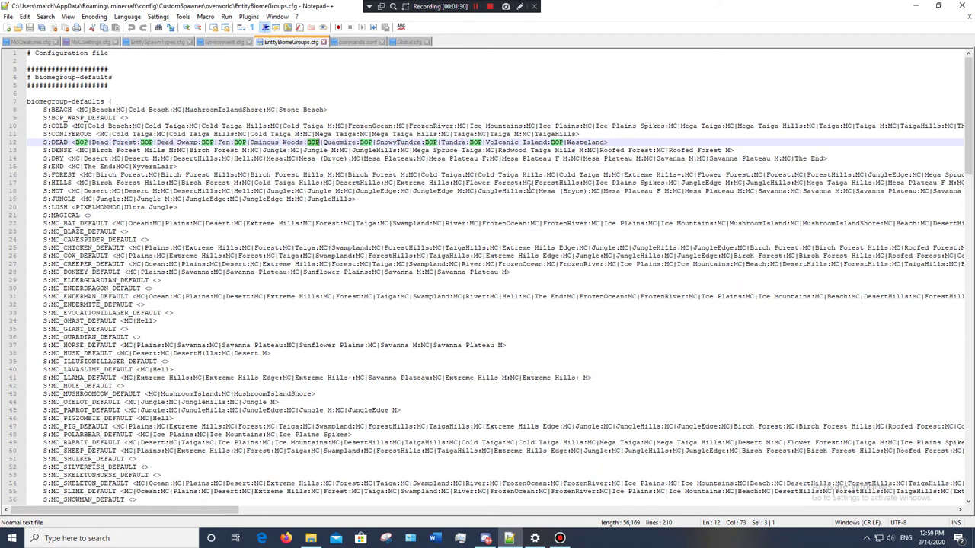
{"action": "double_click", "coordinate": [492, 150]}
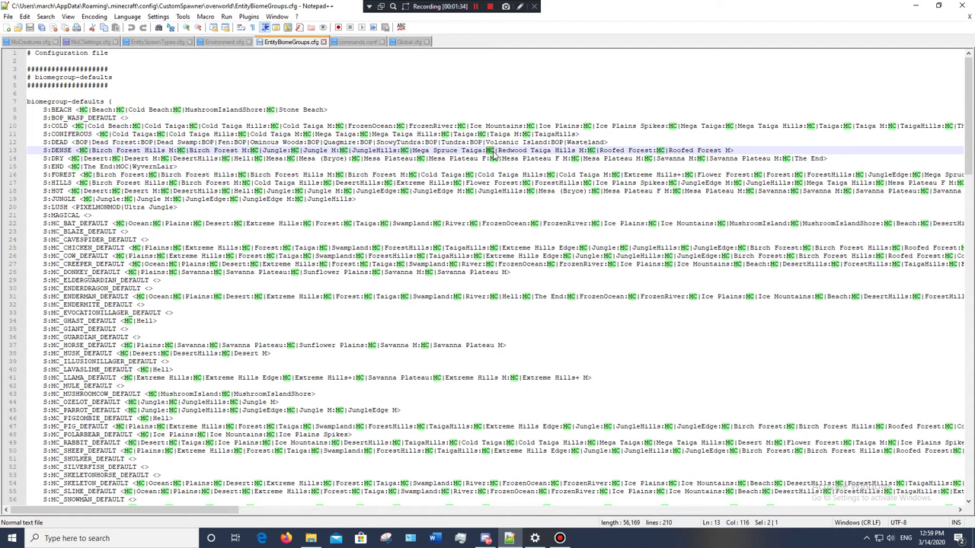
{"action": "left_click", "coordinate": [519, 103]}
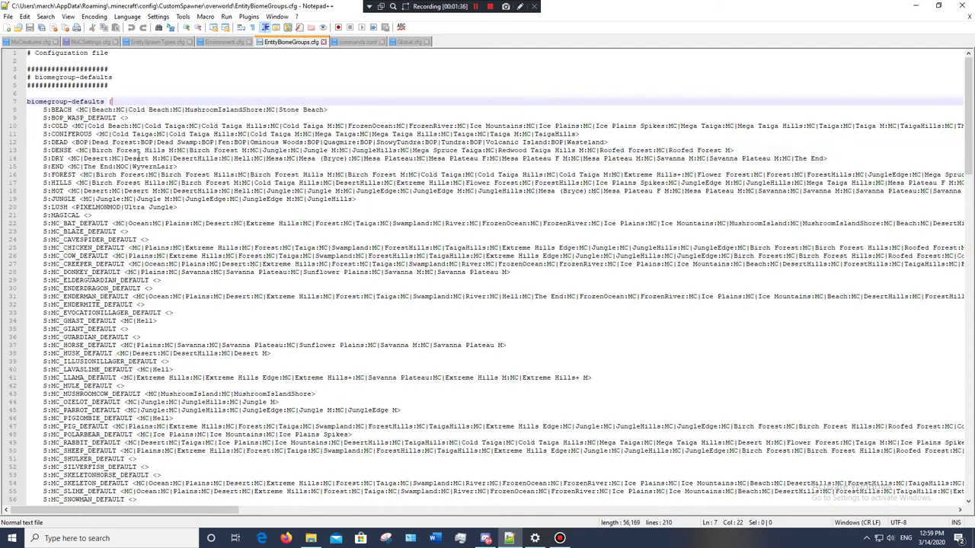
{"action": "left_click_drag", "start_coordinate": [115, 168], "coordinate": [128, 169]}
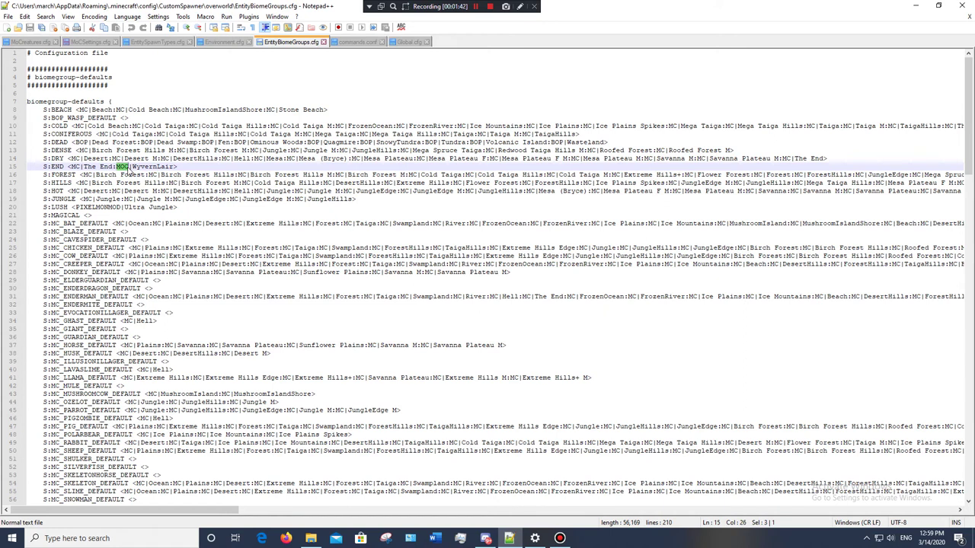
{"action": "left_click", "coordinate": [431, 93]}
Step: Look through the per-mob default entries in EntityBiomeGroups.cfg, highlighting the MC, MOC and NOPPES prefixes that mark each creature's mod
{"action": "scroll", "coordinate": [422, 216], "scroll_direction": "down", "scroll_amount": 8}
{"action": "scroll", "coordinate": [421, 217], "scroll_direction": "up", "scroll_amount": 8}
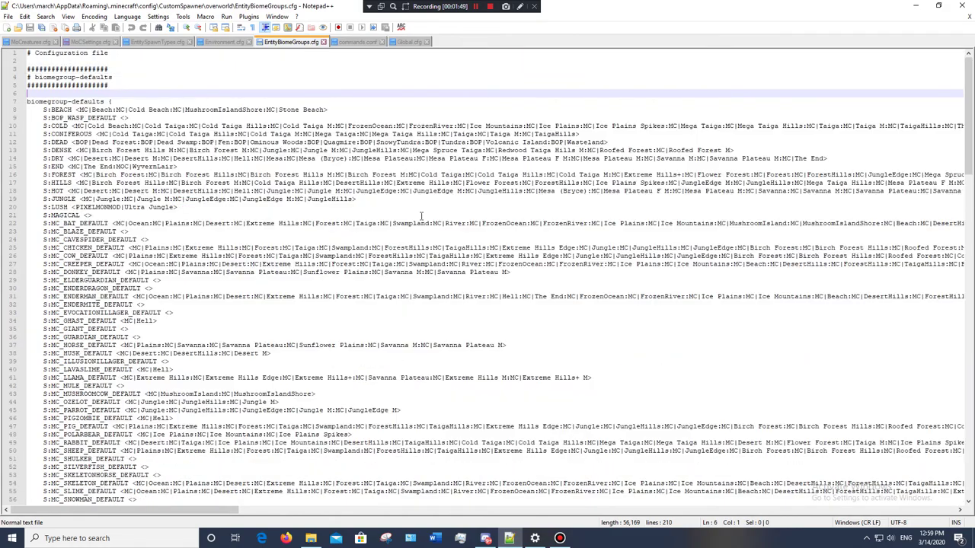
{"action": "scroll", "coordinate": [421, 217], "scroll_direction": "down", "scroll_amount": 6}
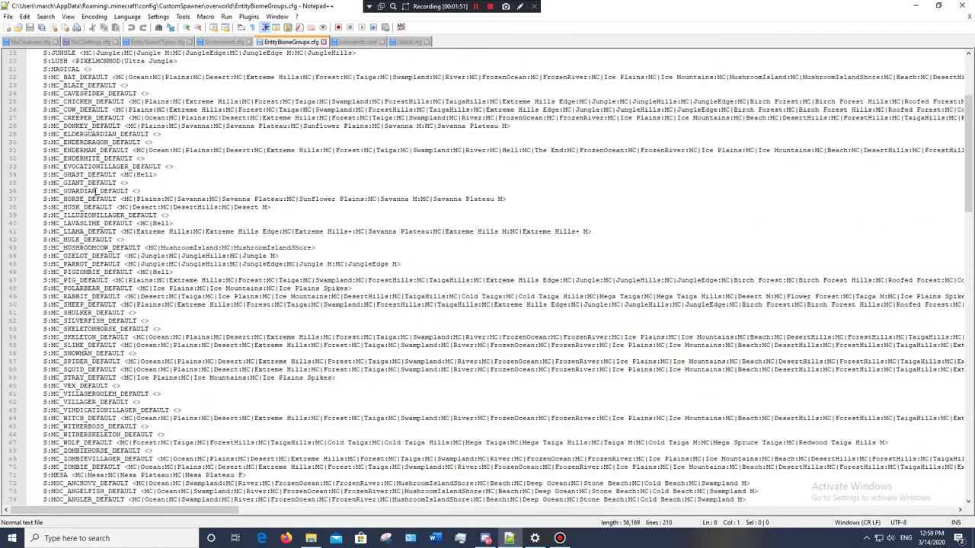
{"action": "left_click_drag", "start_coordinate": [63, 183], "coordinate": [52, 184]}
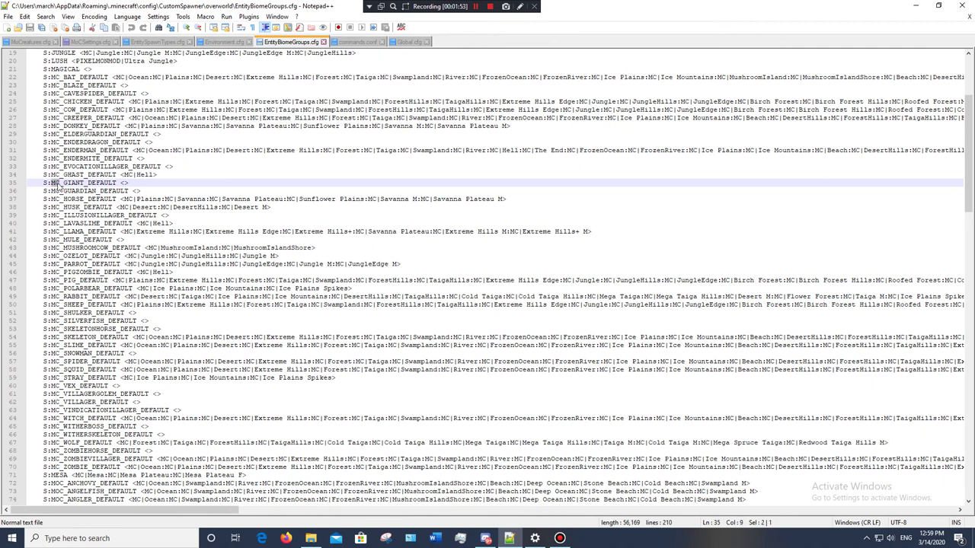
{"action": "left_click", "coordinate": [53, 224]}
{"action": "scroll", "coordinate": [225, 281], "scroll_direction": "down", "scroll_amount": 4}
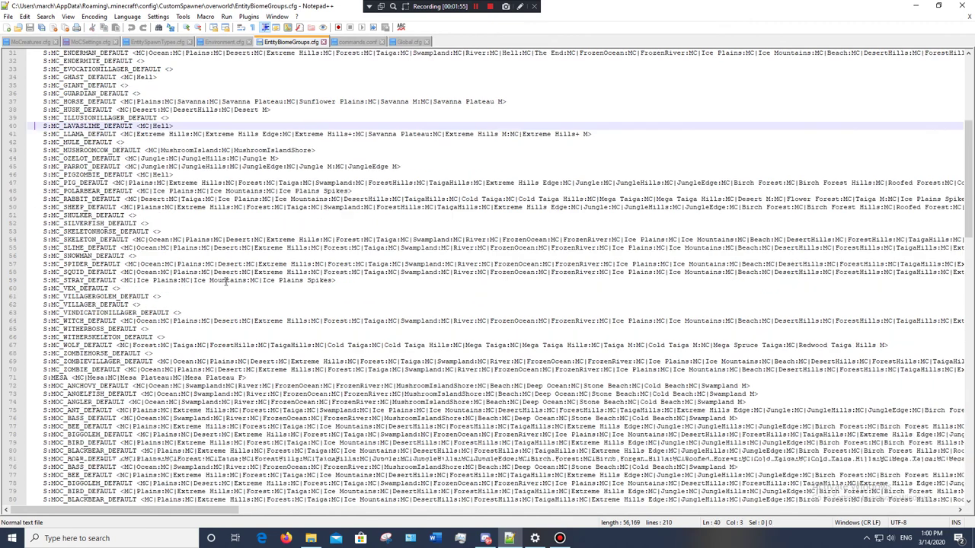
{"action": "left_click_drag", "start_coordinate": [52, 386], "coordinate": [66, 387]}
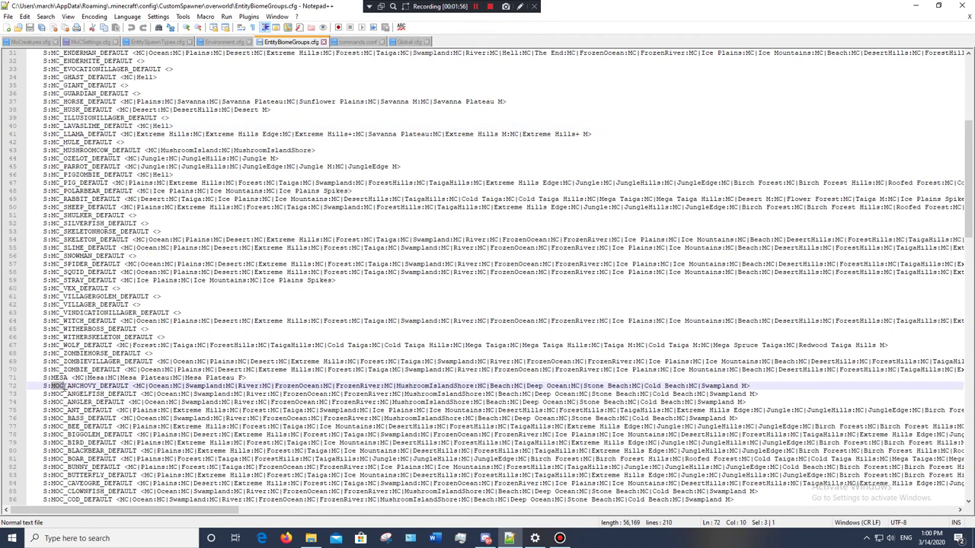
{"action": "scroll", "coordinate": [207, 343], "scroll_direction": "down", "scroll_amount": 20}
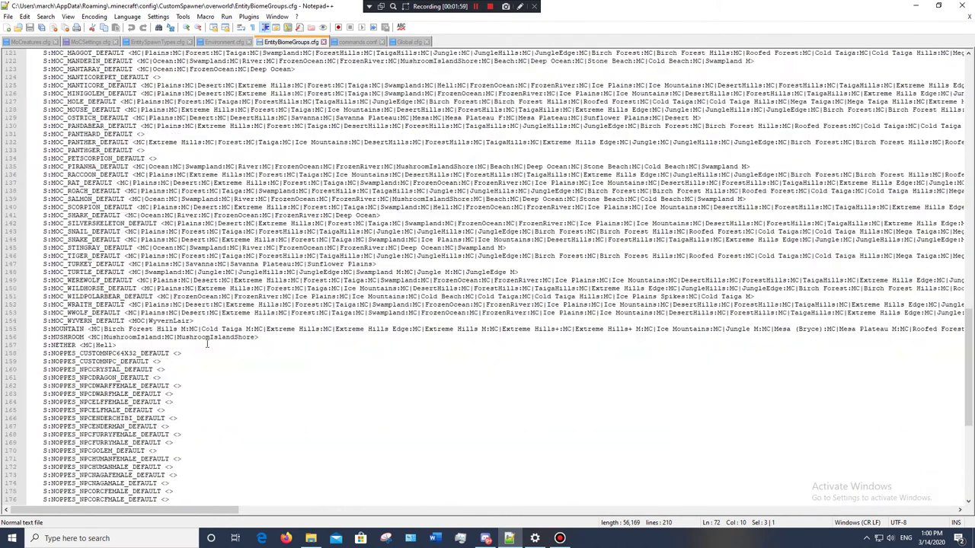
{"action": "scroll", "coordinate": [207, 343], "scroll_direction": "down", "scroll_amount": 6}
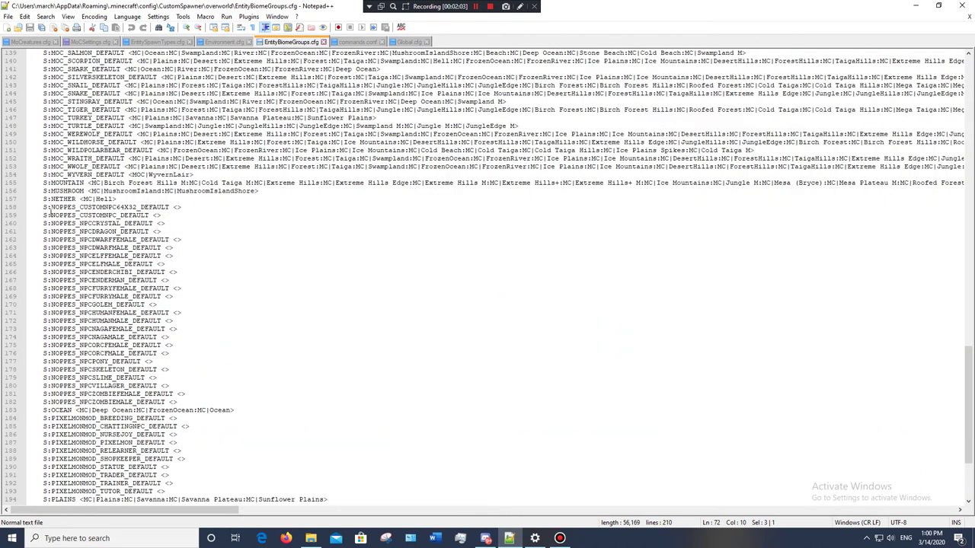
{"action": "left_click_drag", "start_coordinate": [49, 223], "coordinate": [76, 223]}
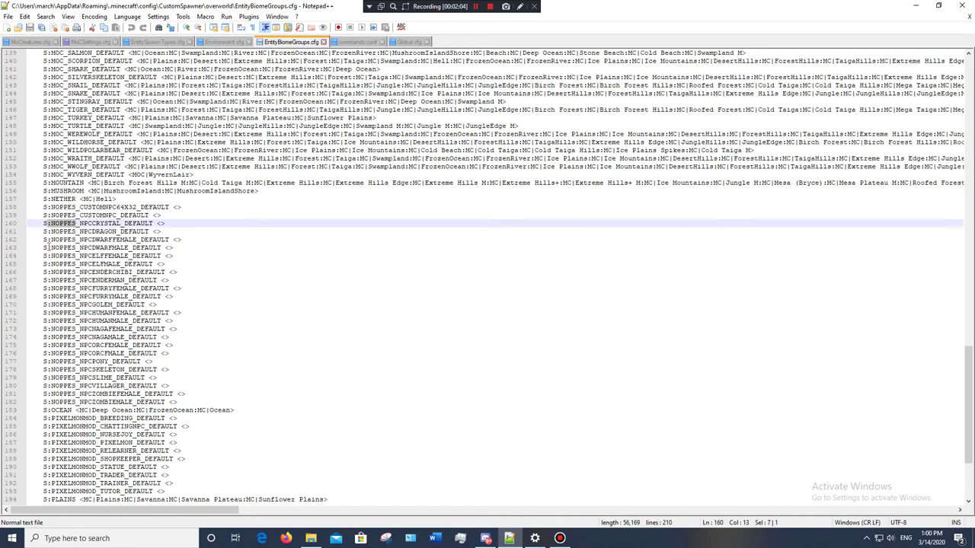
{"action": "left_click", "coordinate": [47, 272]}
{"action": "scroll", "coordinate": [265, 362], "scroll_direction": "down", "scroll_amount": 6}
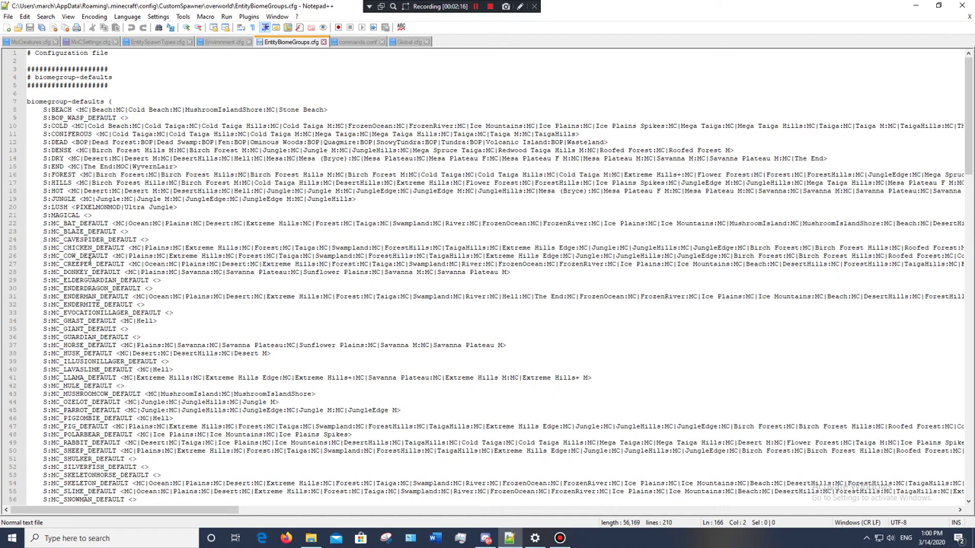
Step: Inspect the biome lists of the bat, chicken and boar default entries in EntityBiomeGroups.cfg, and return to the file's start
{"action": "left_click", "coordinate": [67, 225]}
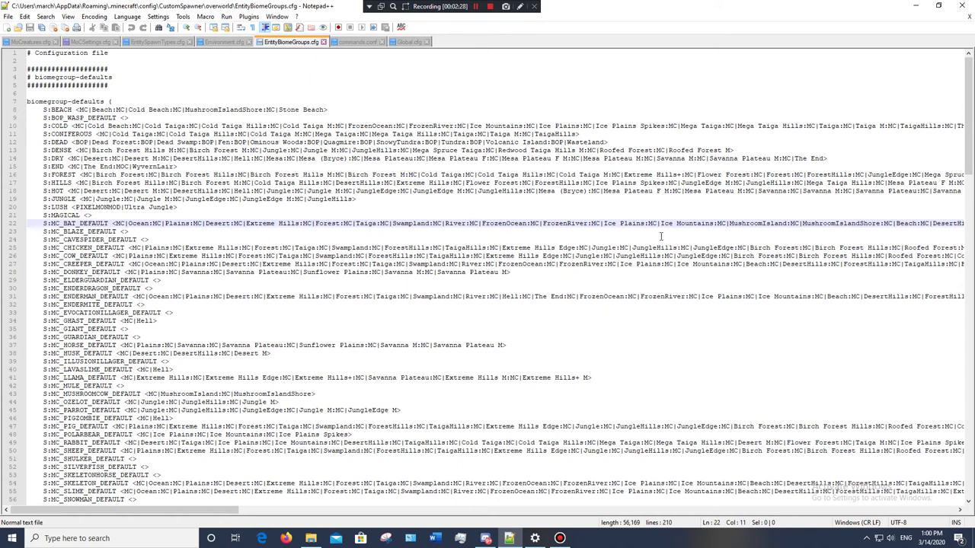
{"action": "left_click", "coordinate": [107, 249]}
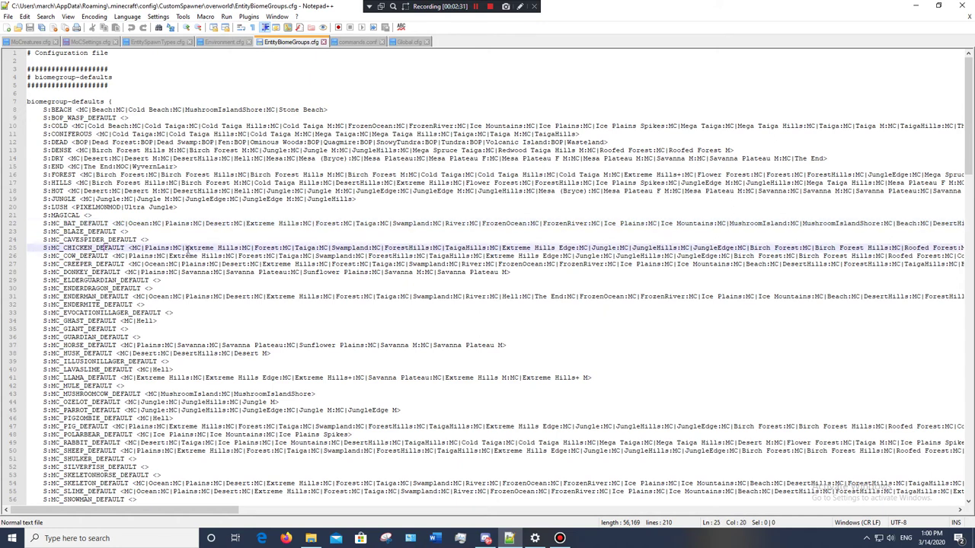
{"action": "scroll", "coordinate": [211, 320], "scroll_direction": "down", "scroll_amount": 16}
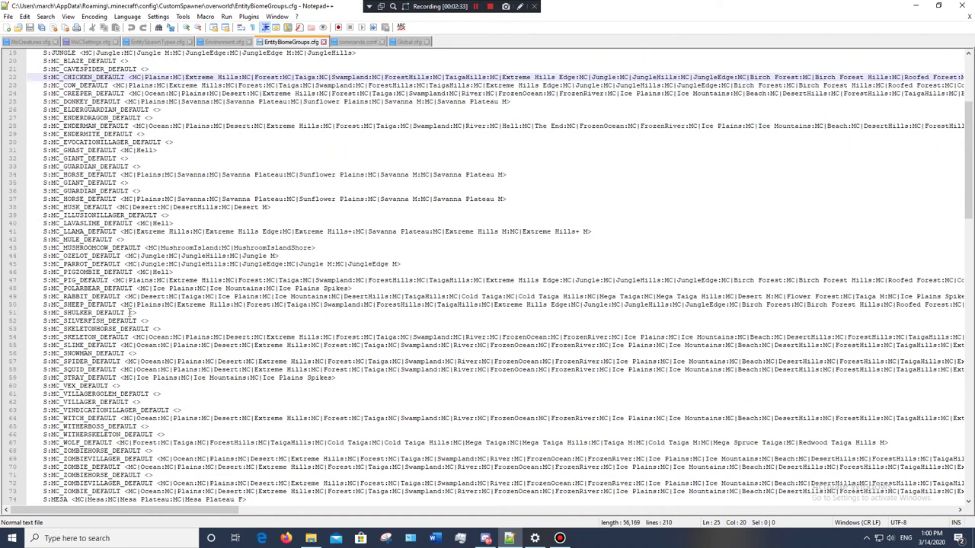
{"action": "left_click", "coordinate": [85, 313]}
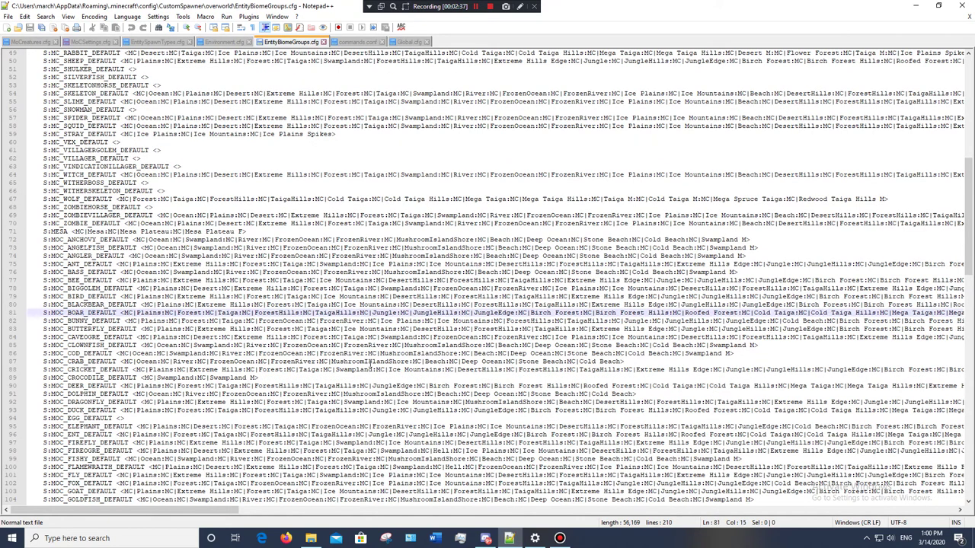
{"action": "scroll", "coordinate": [369, 364], "scroll_direction": "up", "scroll_amount": 16}
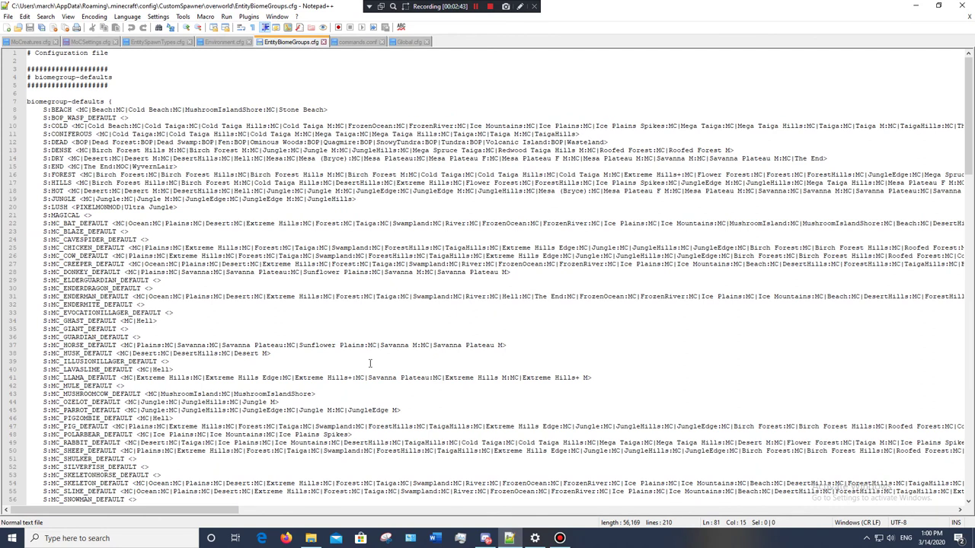
Step: Examine the biome lists in EntityBiomeGroups.cfg, highlighting Dead Swamp in the DEAD entry and the blaze's brackets, and inspecting the bat's list
{"action": "scroll", "coordinate": [370, 364], "scroll_direction": "down", "scroll_amount": 13}
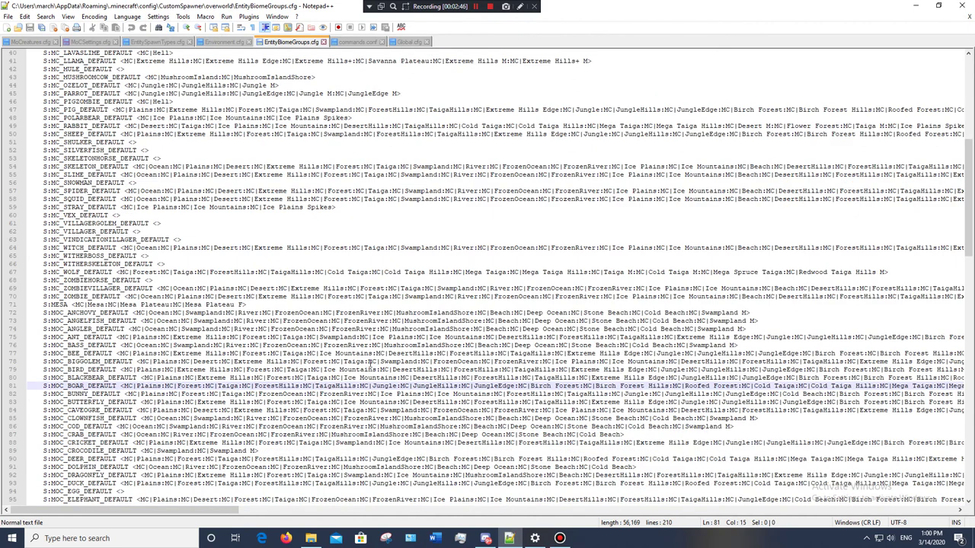
{"action": "scroll", "coordinate": [370, 362], "scroll_direction": "up", "scroll_amount": 13}
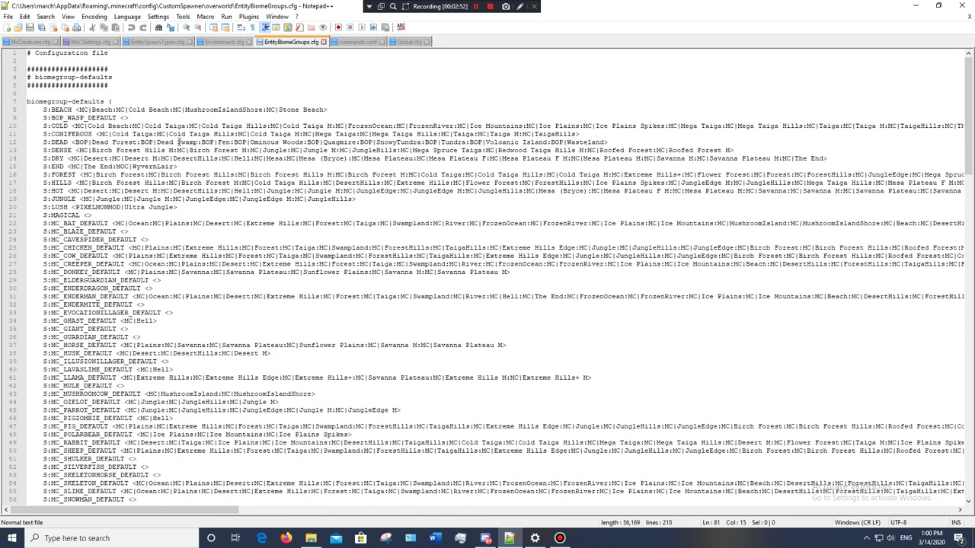
{"action": "left_click", "coordinate": [176, 143]}
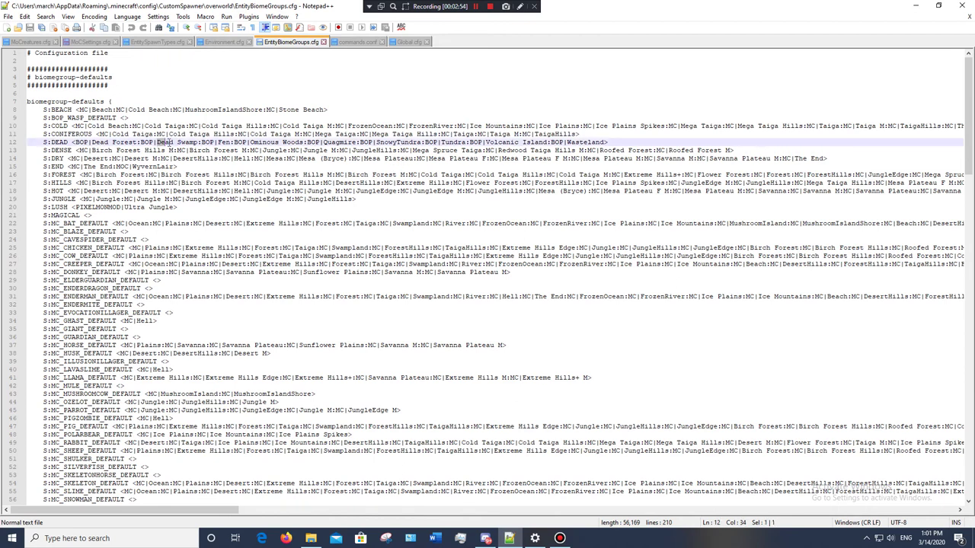
{"action": "left_click_drag", "start_coordinate": [156, 142], "coordinate": [215, 143]}
{"action": "left_click", "coordinate": [355, 223]}
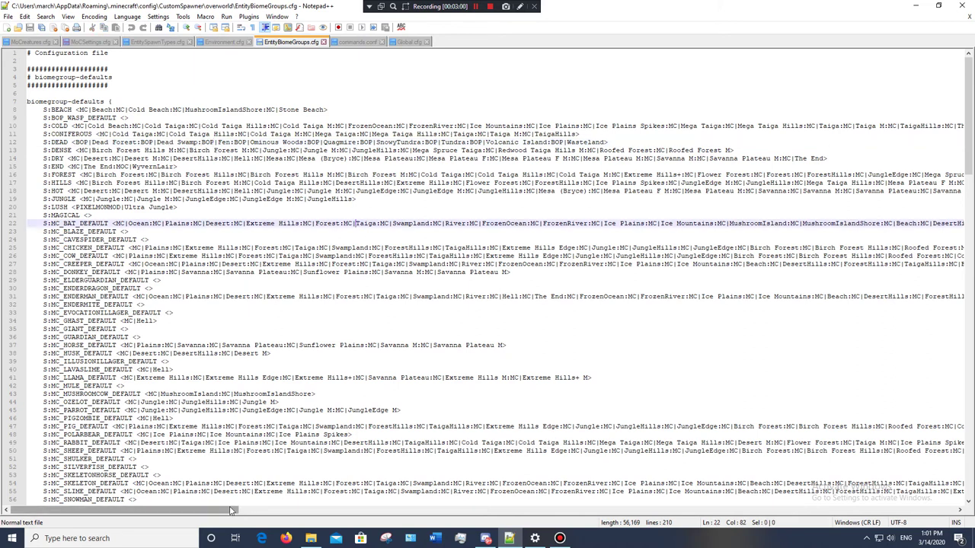
{"action": "left_click_drag", "start_coordinate": [249, 509], "coordinate": [176, 524]}
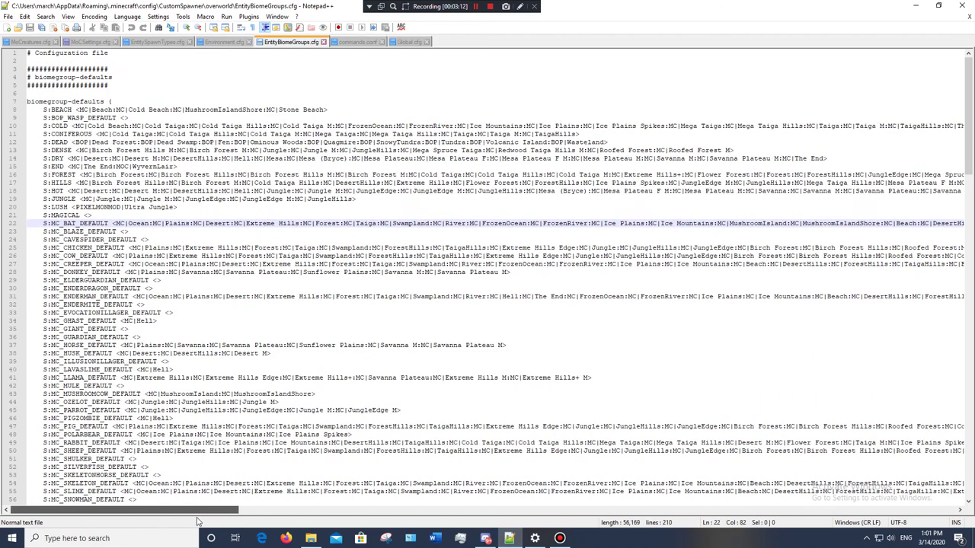
{"action": "left_click", "coordinate": [163, 224]}
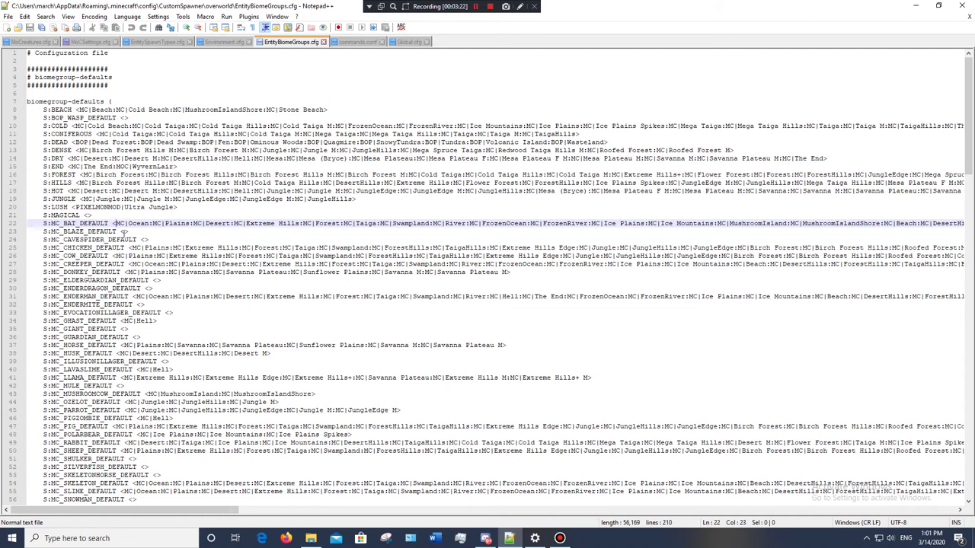
{"action": "double_click", "coordinate": [123, 232]}
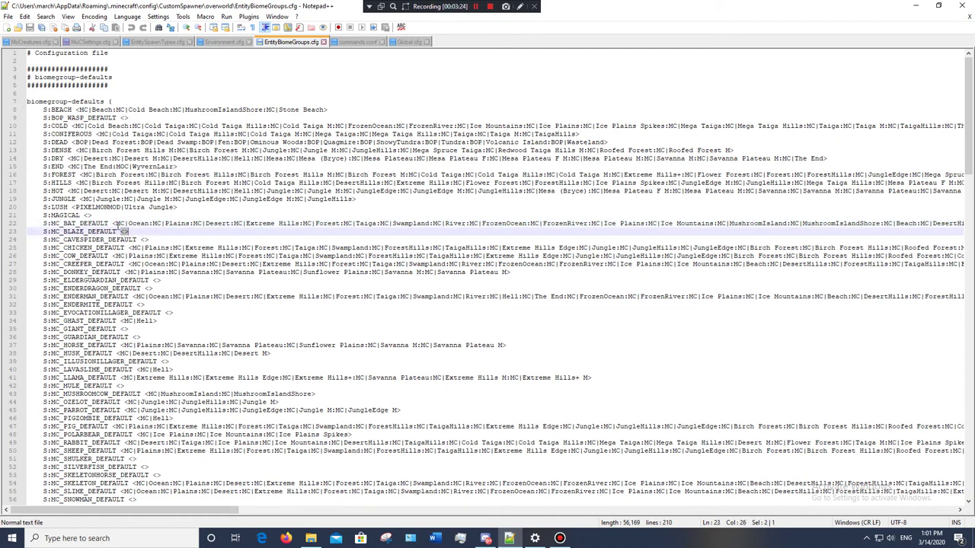
{"action": "left_click", "coordinate": [116, 224]}
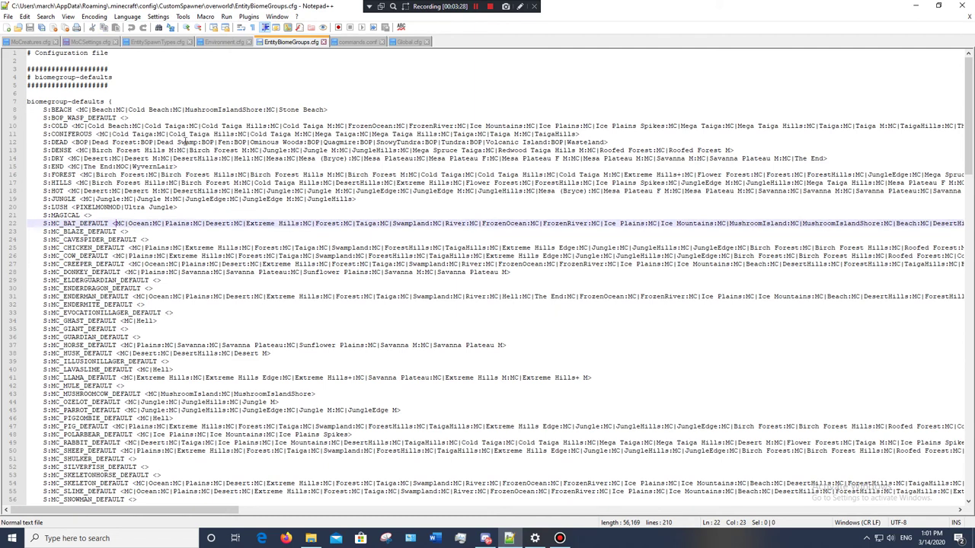
Step: Copy Dead Swamp:BOP from the DEAD entry and paste it at the start of the MC_BAT_DEFAULT biome list
{"action": "left_click", "coordinate": [157, 142]}
{"action": "left_click_drag", "start_coordinate": [159, 143], "coordinate": [216, 144]}
{"action": "key", "text": "ctrl+c"}
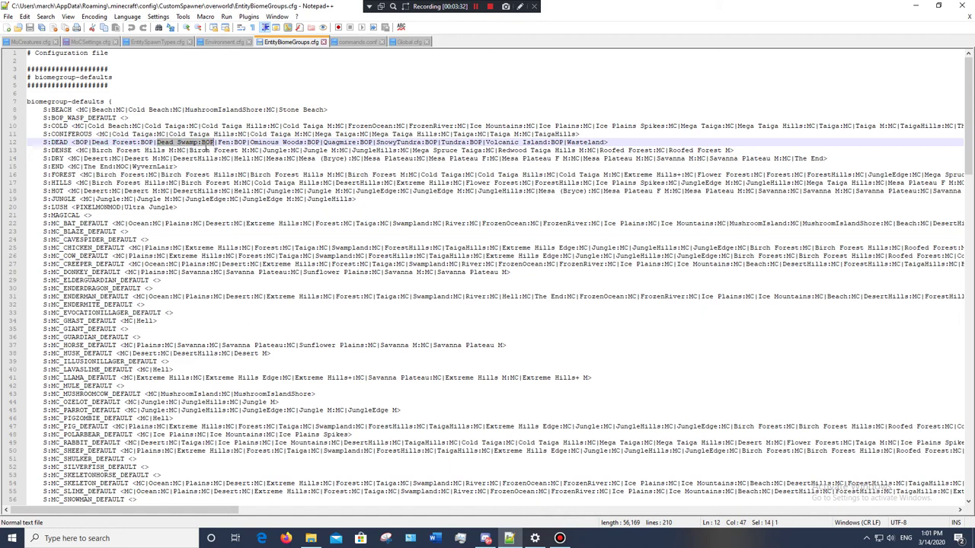
{"action": "left_click", "coordinate": [116, 223]}
{"action": "key", "text": "ctrl+v"}
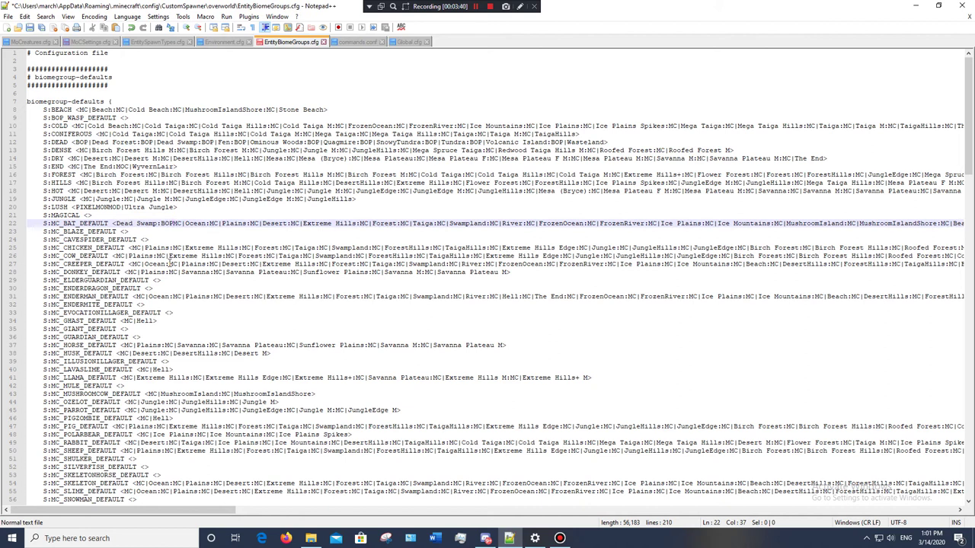
Step: Remove the pasted Dead Swamp:BOP text from the start of the MC_BAT_DEFAULT biome list
{"action": "key", "text": "BackSpace"}
{"action": "key", "text": "BackSpace"}
{"action": "key", "text": "BackSpace"}
{"action": "key", "text": "BackSpace"}
{"action": "key", "text": "BackSpace"}
{"action": "key", "text": "BackSpace"}
{"action": "key", "text": "BackSpace"}
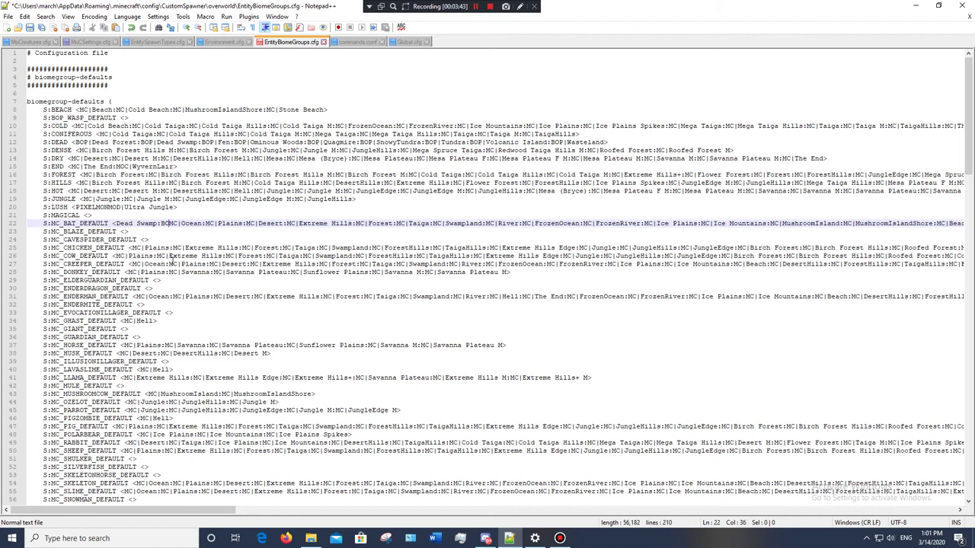
{"action": "key", "text": "BackSpace"}
{"action": "key", "text": "BackSpace"}
{"action": "key", "text": "BackSpace"}
{"action": "key", "text": "BackSpace"}
{"action": "key", "text": "BackSpace"}
{"action": "key", "text": "BackSpace"}
{"action": "key", "text": "BackSpace"}
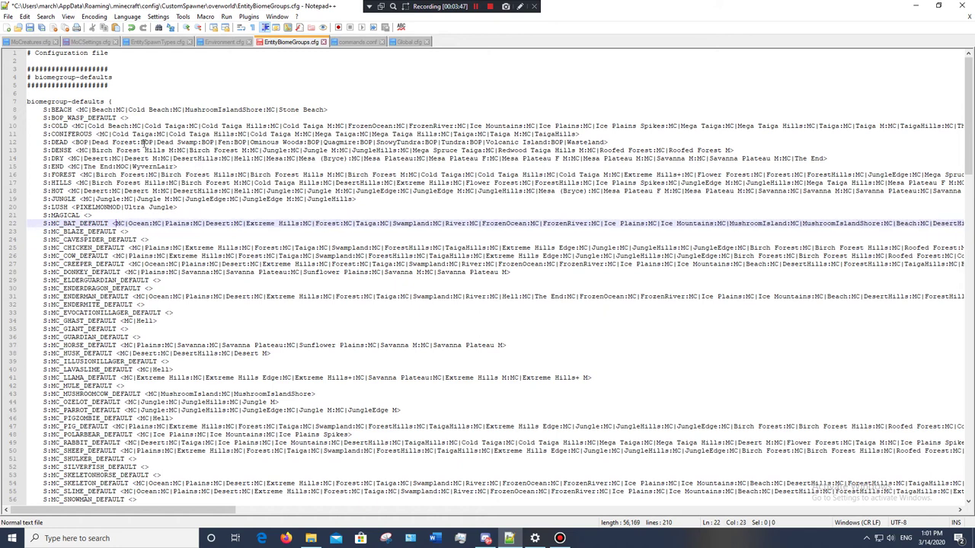
Step: Copy BOP|Dead Swamp from the DEAD entry to the start of the MC_BAT_DEFAULT list, followed by a colon separator
{"action": "left_click_drag", "start_coordinate": [142, 143], "coordinate": [151, 143]}
{"action": "key", "text": "shift+Right"}
{"action": "key", "text": "shift+Right"}
{"action": "key", "text": "shift+Right"}
{"action": "key", "text": "shift+Right"}
{"action": "key", "text": "shift+Right"}
{"action": "key", "text": "shift+Right"}
{"action": "key", "text": "shift+Right"}
{"action": "key", "text": "shift+Right"}
{"action": "key", "text": "shift+Right"}
{"action": "key", "text": "shift+Right"}
{"action": "key", "text": "shift+Right"}
{"action": "key", "text": "shift+Right"}
{"action": "key", "text": "ctrl+c"}
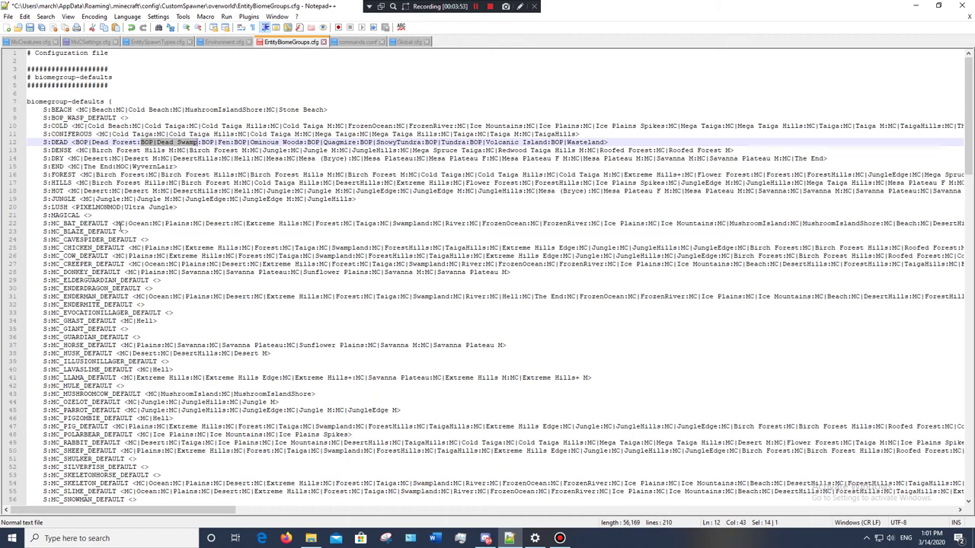
{"action": "left_click", "coordinate": [118, 223]}
{"action": "key", "text": "ctrl+v"}
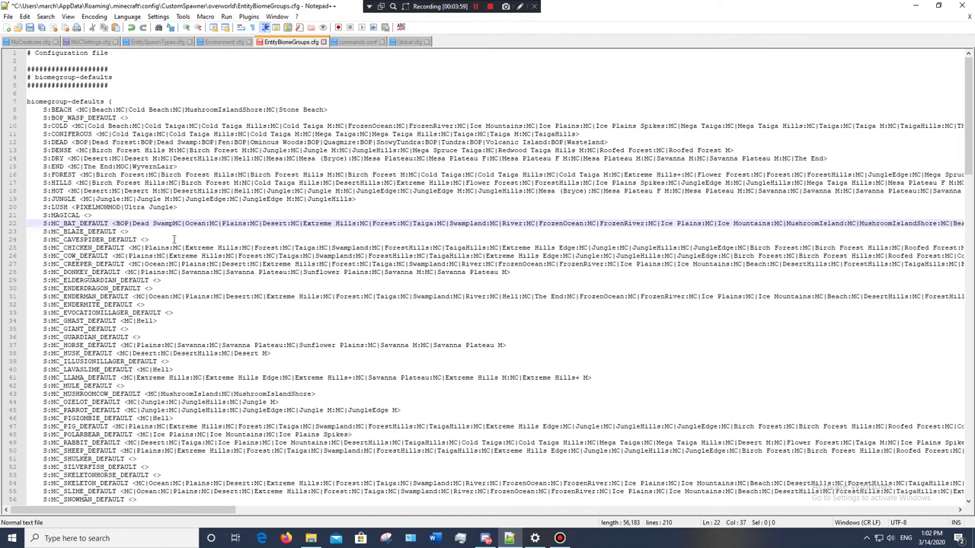
{"action": "type", "text": "|"}
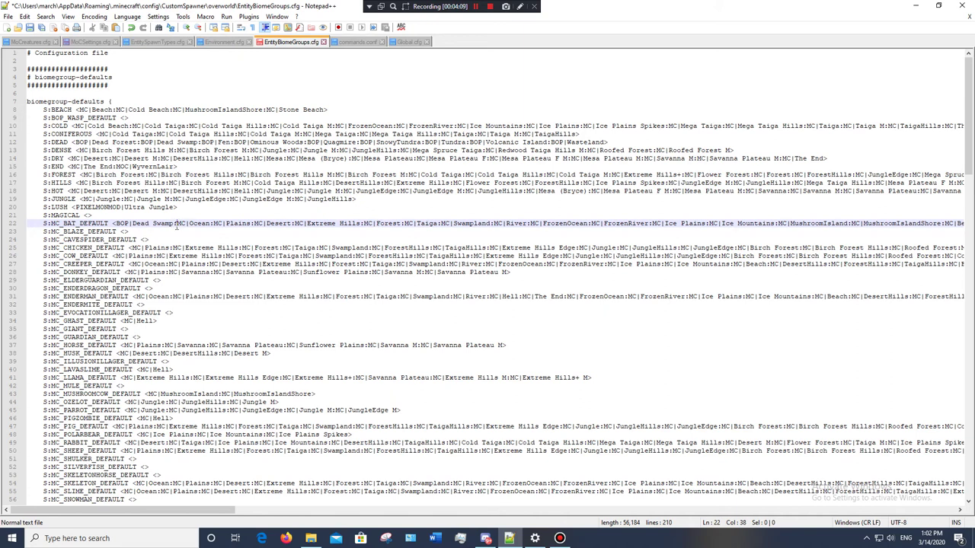
Step: Delete the BOP|Dead Swamp: biome from the start of the MC_BAT_DEFAULT list
{"action": "left_click_drag", "start_coordinate": [177, 225], "coordinate": [116, 223]}
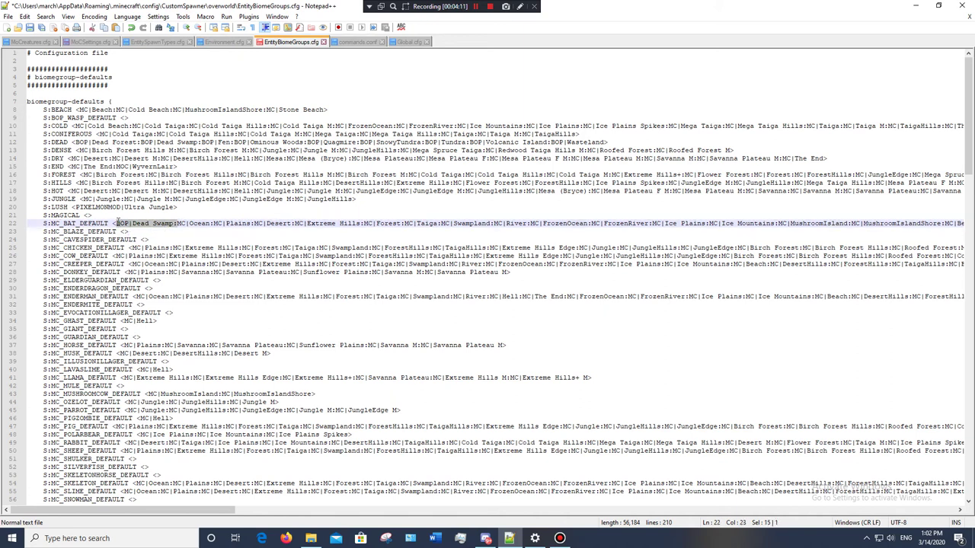
{"action": "key", "text": "Delete"}
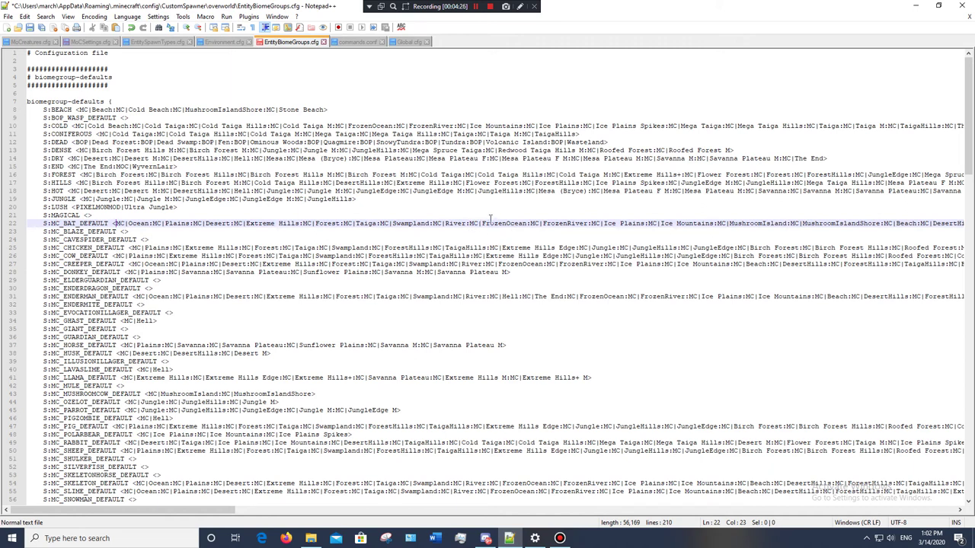
Step: Delete MC|FrozenOcean and its extra colon after River in the MC_BAT_DEFAULT list, and restore that biome
{"action": "left_click_drag", "start_coordinate": [469, 224], "coordinate": [526, 226]}
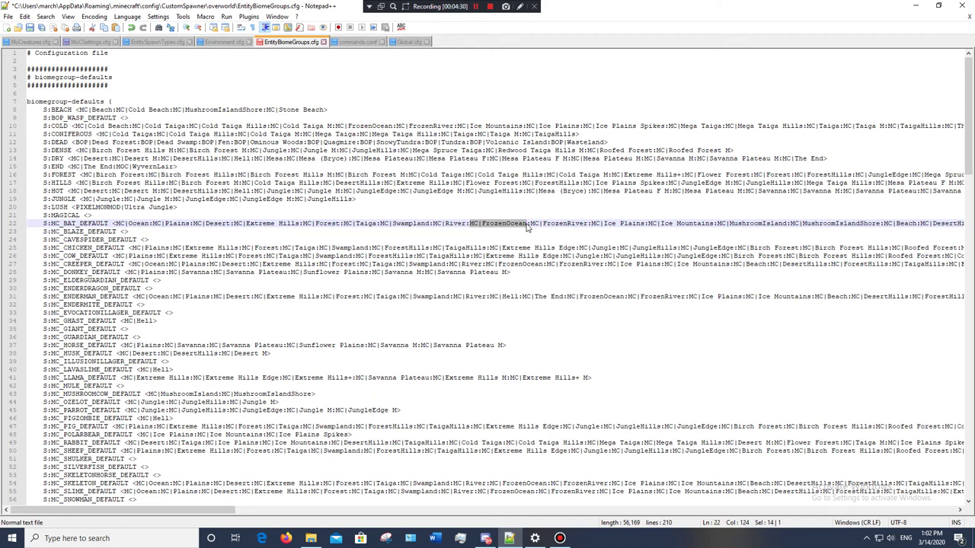
{"action": "key", "text": "Delete"}
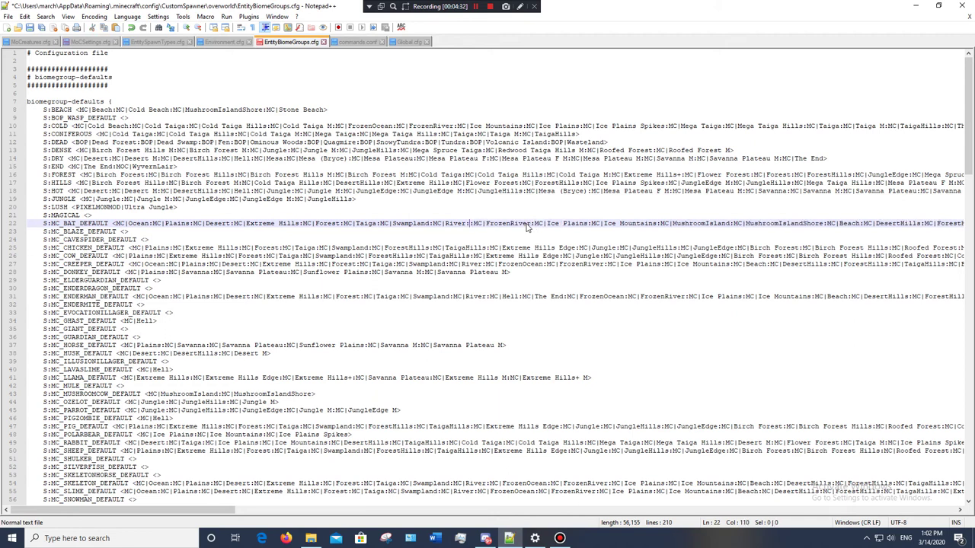
{"action": "key", "text": "BackSpace"}
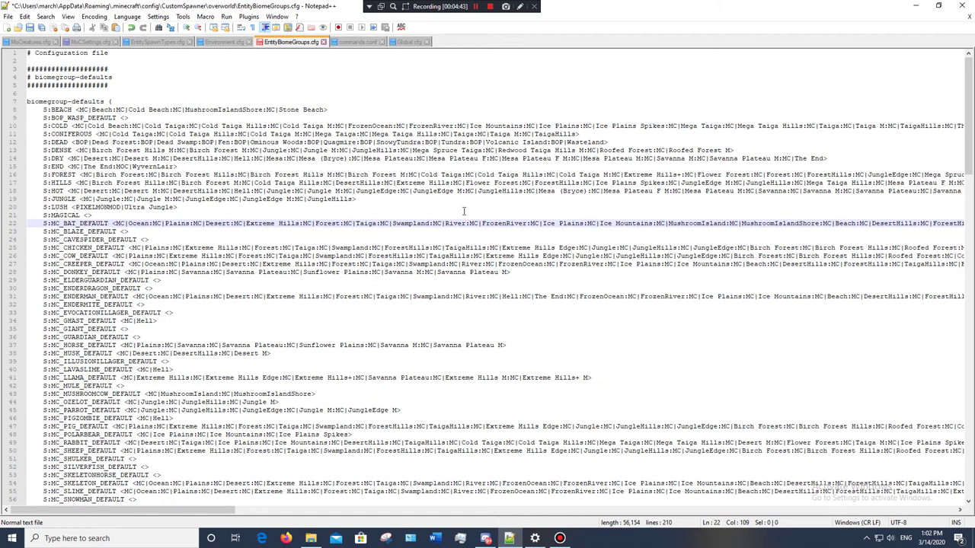
{"action": "type", "text": "FrozenOcean:MC|"}
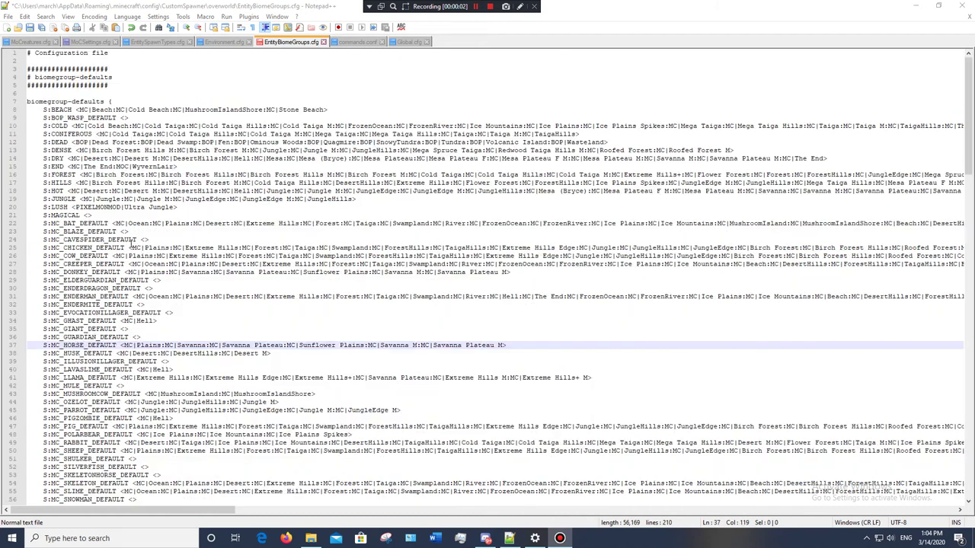
Step: Search EntityBiomeGroups.cfg for the END group's MOC|WyvernLair biome and step through the entries that contain it
{"action": "left_click_drag", "start_coordinate": [117, 166], "coordinate": [175, 173]}
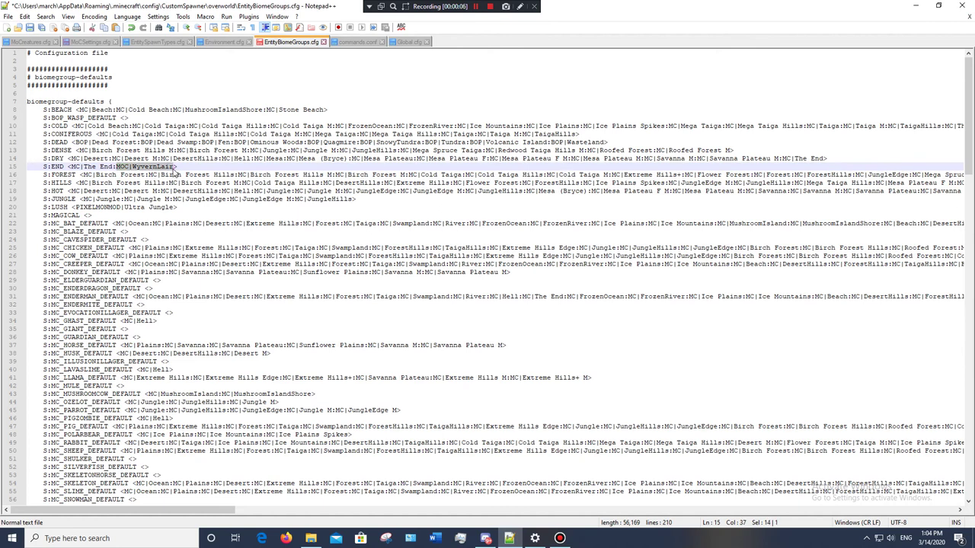
{"action": "key", "text": "ctrl+f"}
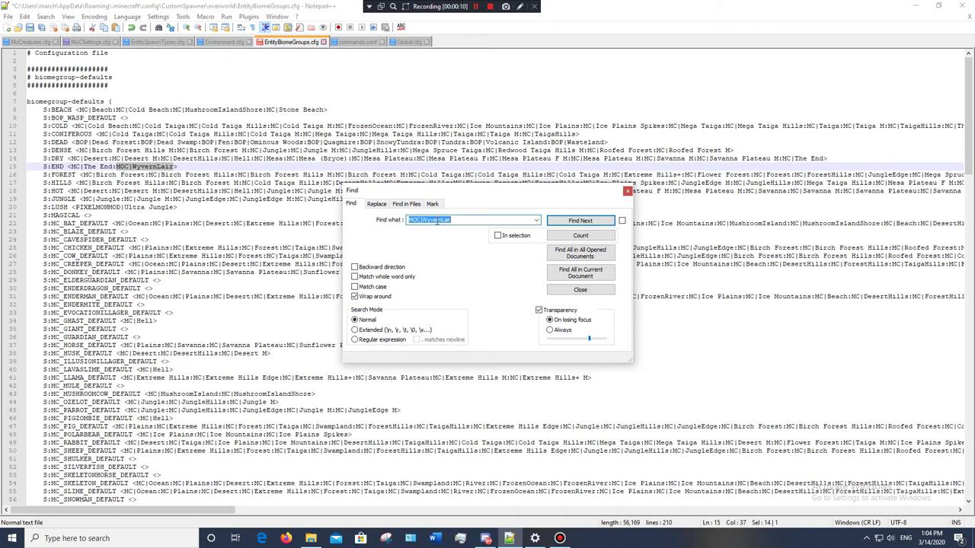
{"action": "left_click", "coordinate": [580, 221]}
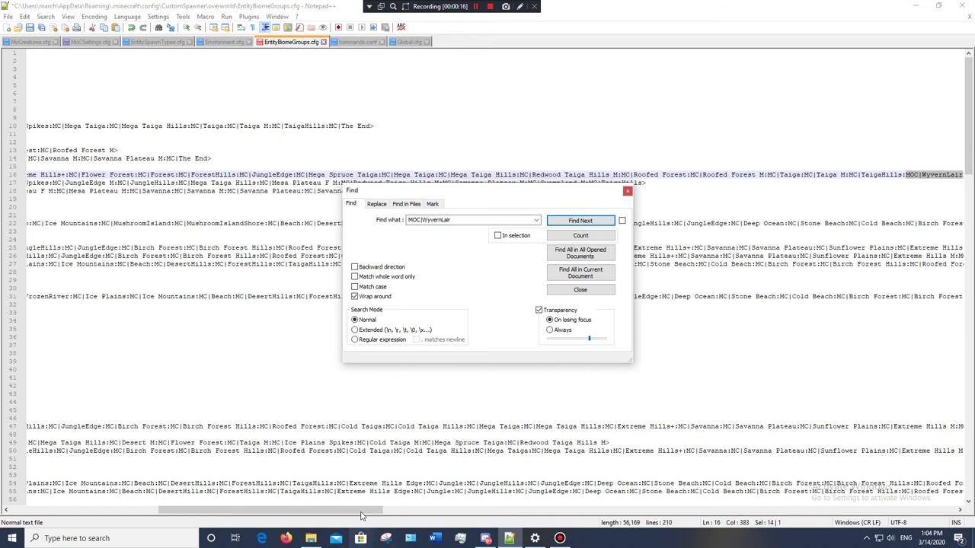
{"action": "left_click_drag", "start_coordinate": [363, 516], "coordinate": [457, 343]}
{"action": "left_click", "coordinate": [568, 223]}
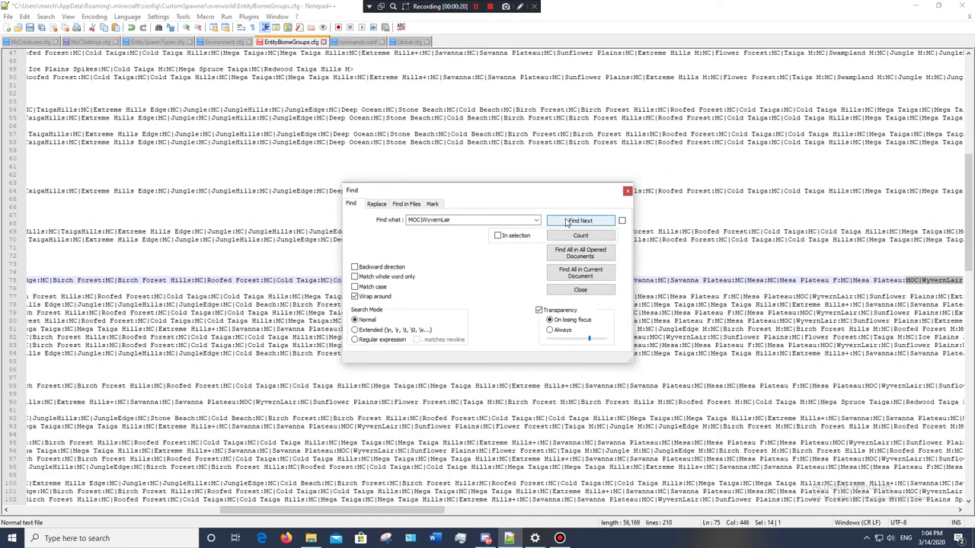
{"action": "left_click", "coordinate": [290, 516]}
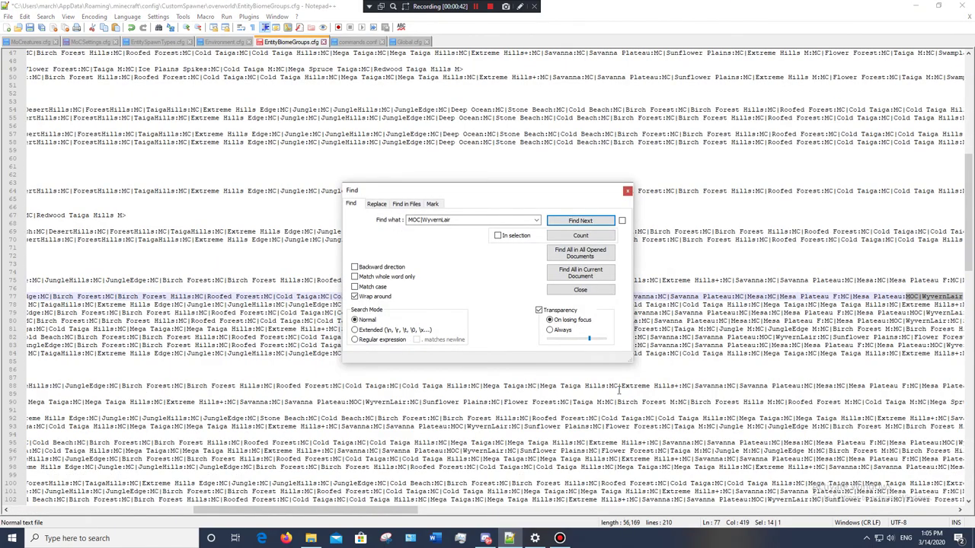
{"action": "left_click_drag", "start_coordinate": [305, 510], "coordinate": [162, 513]}
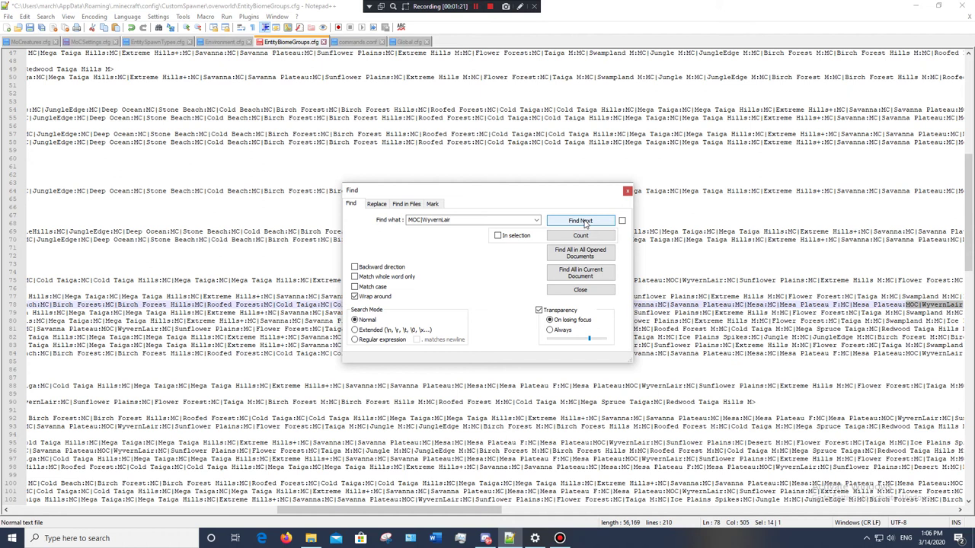
Step: Find all occurrences of "wyvern" in the current document and look through the results to the last entries
{"action": "left_click", "coordinate": [627, 191]}
{"action": "key", "text": "ctrl+f"}
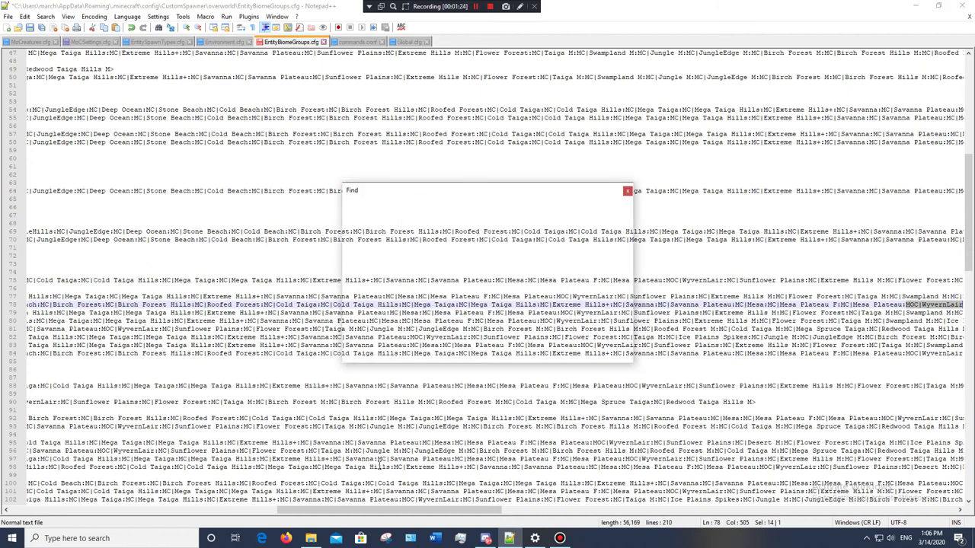
{"action": "type", "text": "wyvern"}
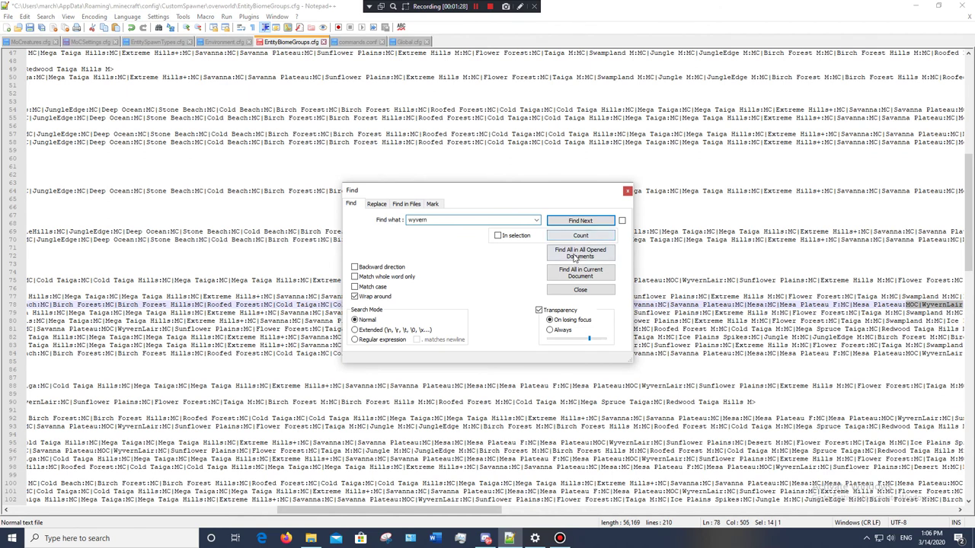
{"action": "left_click", "coordinate": [571, 273]}
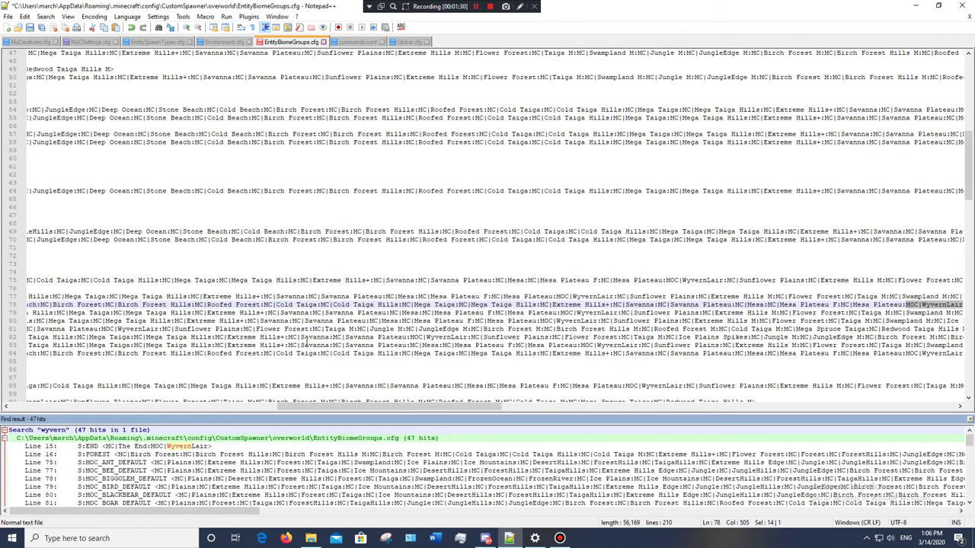
{"action": "scroll", "coordinate": [229, 472], "scroll_direction": "down", "scroll_amount": 2}
{"action": "scroll", "coordinate": [231, 470], "scroll_direction": "up", "scroll_amount": 2}
{"action": "scroll", "coordinate": [226, 474], "scroll_direction": "down", "scroll_amount": 9}
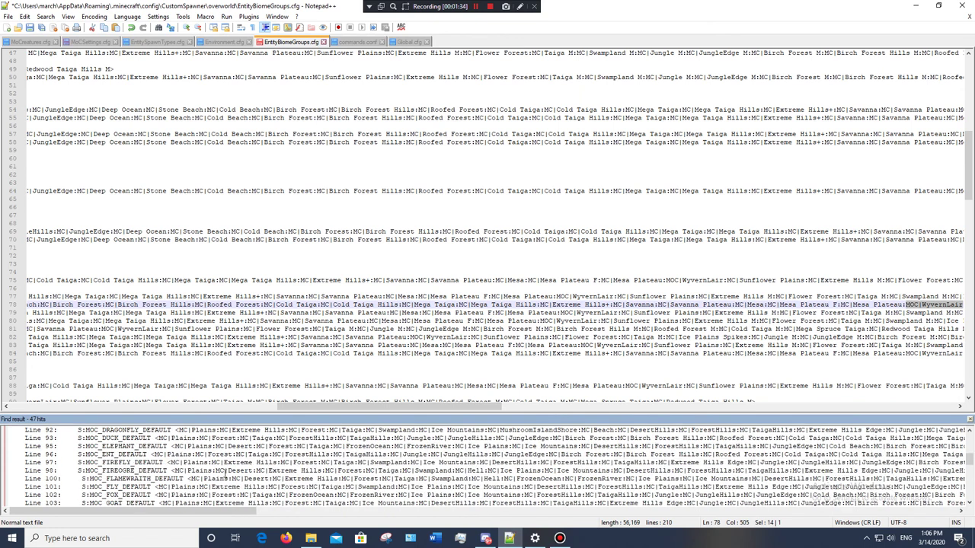
{"action": "scroll", "coordinate": [226, 474], "scroll_direction": "down", "scroll_amount": 5}
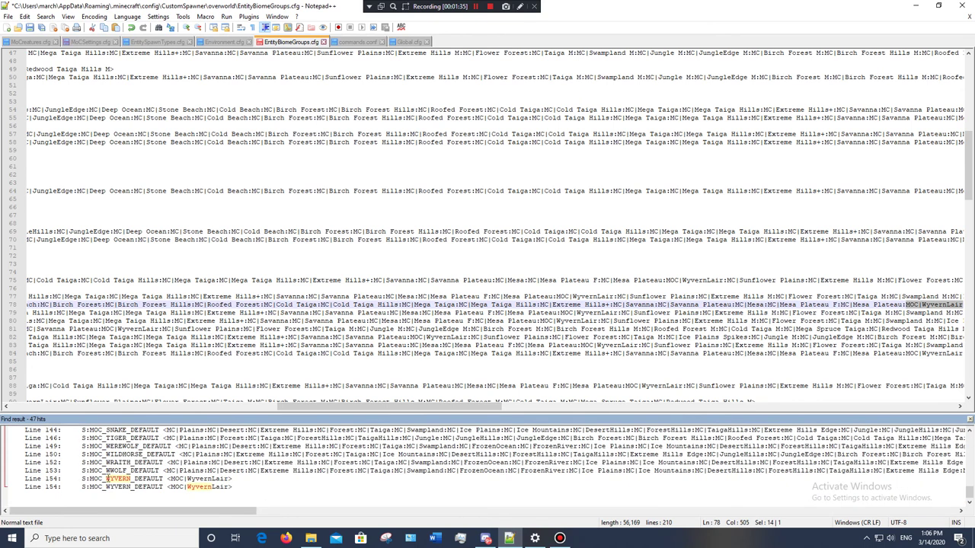
Step: Highlight MOC_WYVERN_DEFAULT in the line 154 search result to inspect the wyvern's biome entry, and return to the document
{"action": "left_click", "coordinate": [92, 479]}
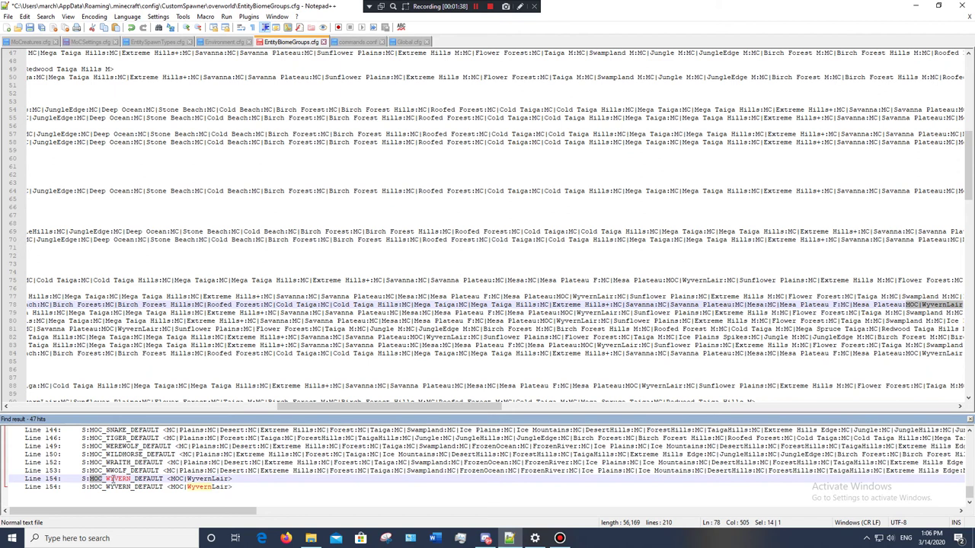
{"action": "left_click_drag", "start_coordinate": [106, 479], "coordinate": [163, 482]}
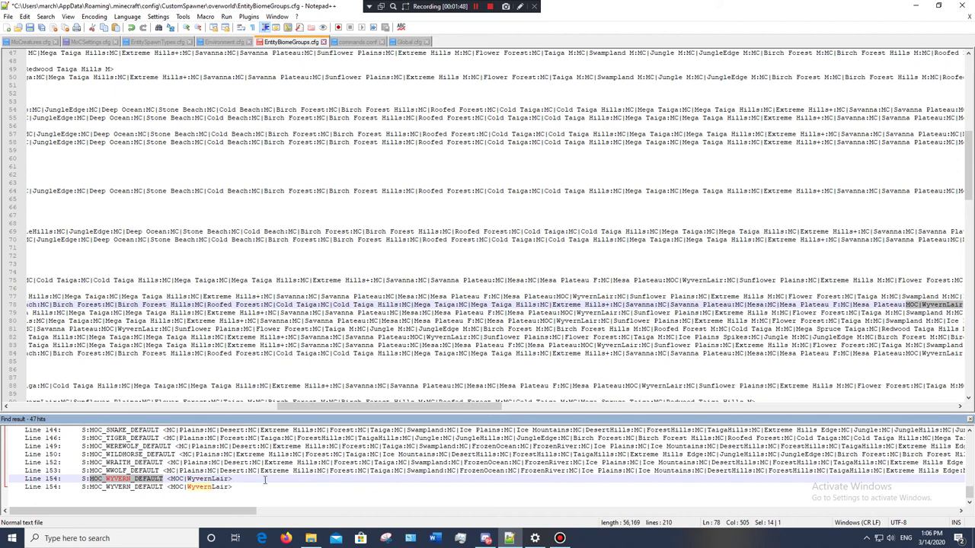
{"action": "left_click", "coordinate": [312, 150]}
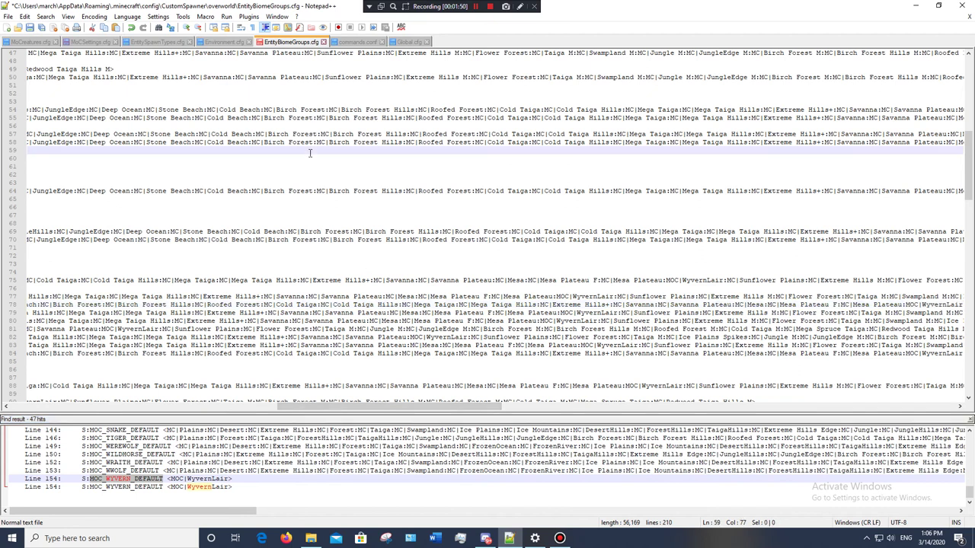
Step: Copy the MC|Cold Taiga Hills biome from the HILLS group in EntityBiomeGroups.cfg
{"action": "left_click_drag", "start_coordinate": [272, 406], "coordinate": [156, 406]}
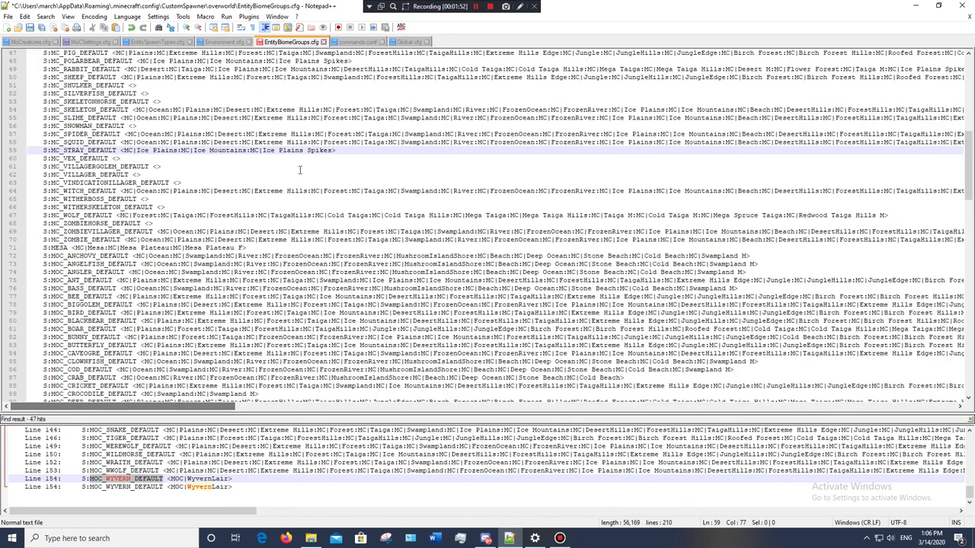
{"action": "scroll", "coordinate": [323, 228], "scroll_direction": "up", "scroll_amount": 15}
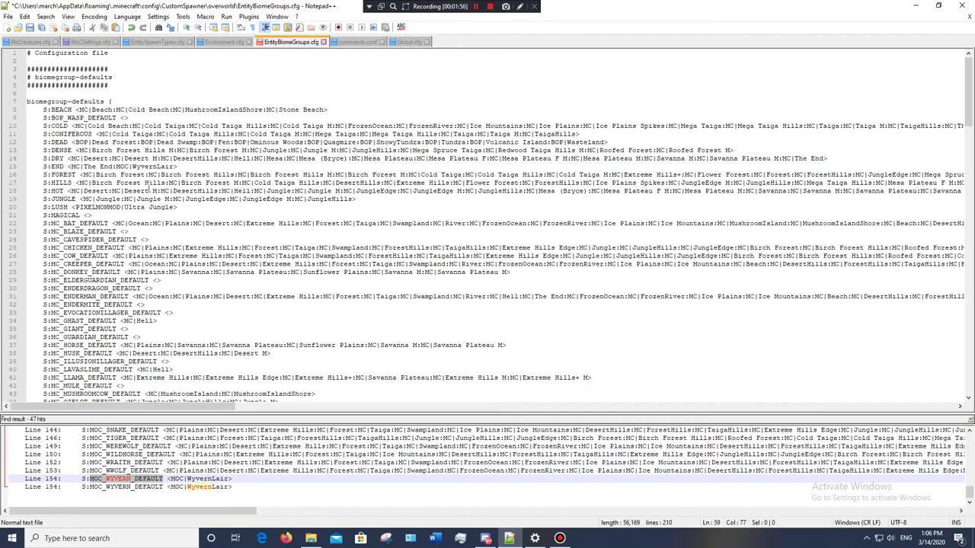
{"action": "scroll", "coordinate": [149, 188], "scroll_direction": "down", "scroll_amount": 20}
{"action": "scroll", "coordinate": [258, 255], "scroll_direction": "down", "scroll_amount": 10}
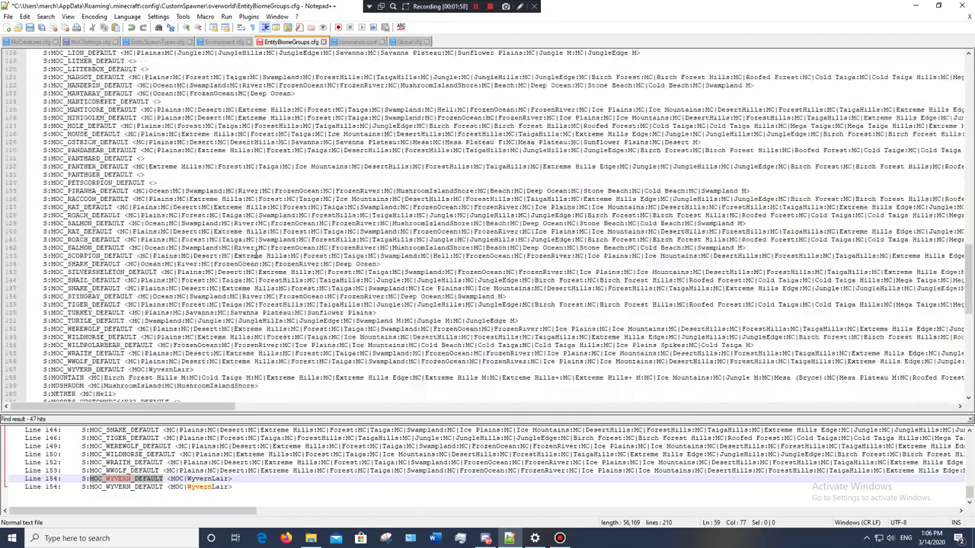
{"action": "scroll", "coordinate": [246, 228], "scroll_direction": "up", "scroll_amount": 12}
{"action": "scroll", "coordinate": [242, 226], "scroll_direction": "up", "scroll_amount": 20}
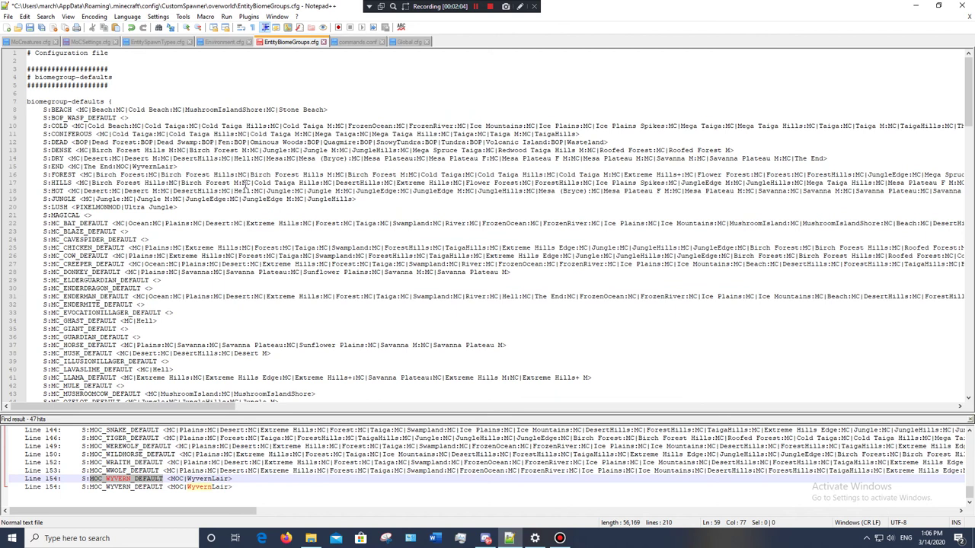
{"action": "left_click_drag", "start_coordinate": [242, 184], "coordinate": [320, 185]}
{"action": "key", "text": "ctrl+c"}
Step: Add MC|Cold Taiga Hills to the MOC_WYVERN_DEFAULT list after MOC|WyvernLair, separating the two biomes with a colon
{"action": "scroll", "coordinate": [299, 238], "scroll_direction": "down", "scroll_amount": 5}
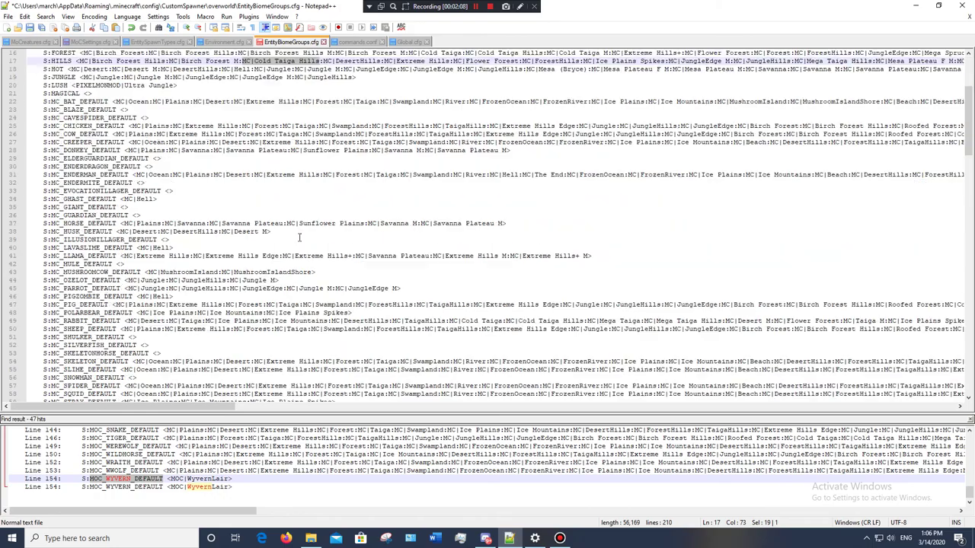
{"action": "scroll", "coordinate": [299, 238], "scroll_direction": "down", "scroll_amount": 20}
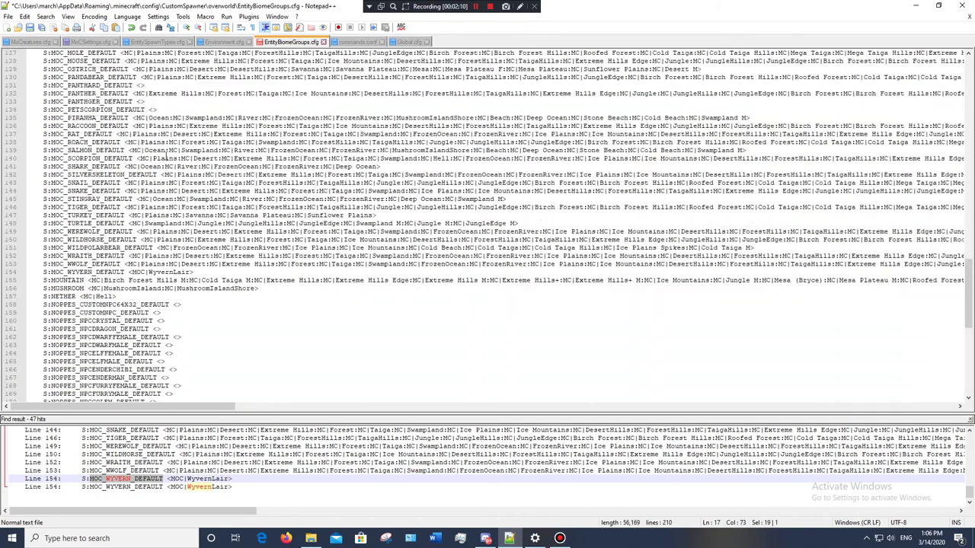
{"action": "scroll", "coordinate": [115, 224], "scroll_direction": "up", "scroll_amount": 5}
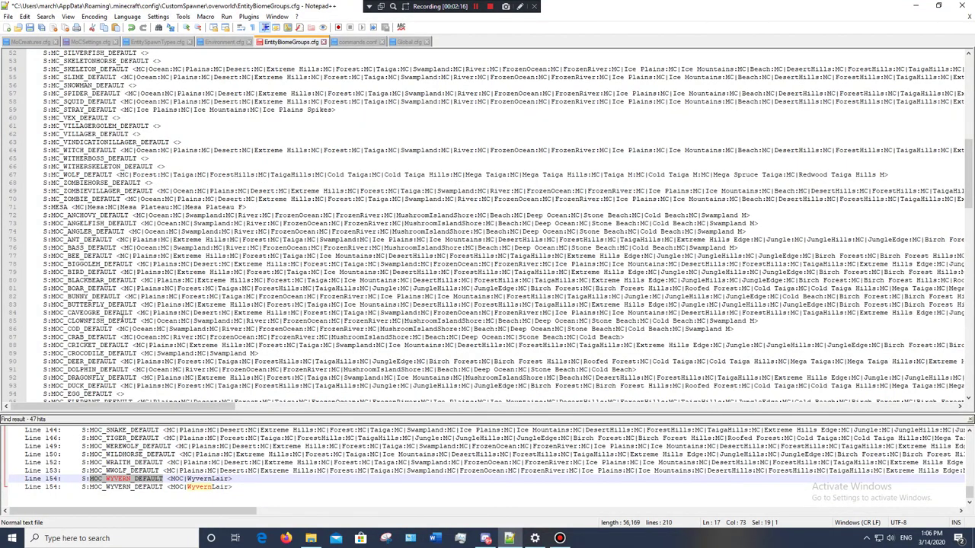
{"action": "scroll", "coordinate": [118, 290], "scroll_direction": "down", "scroll_amount": 11}
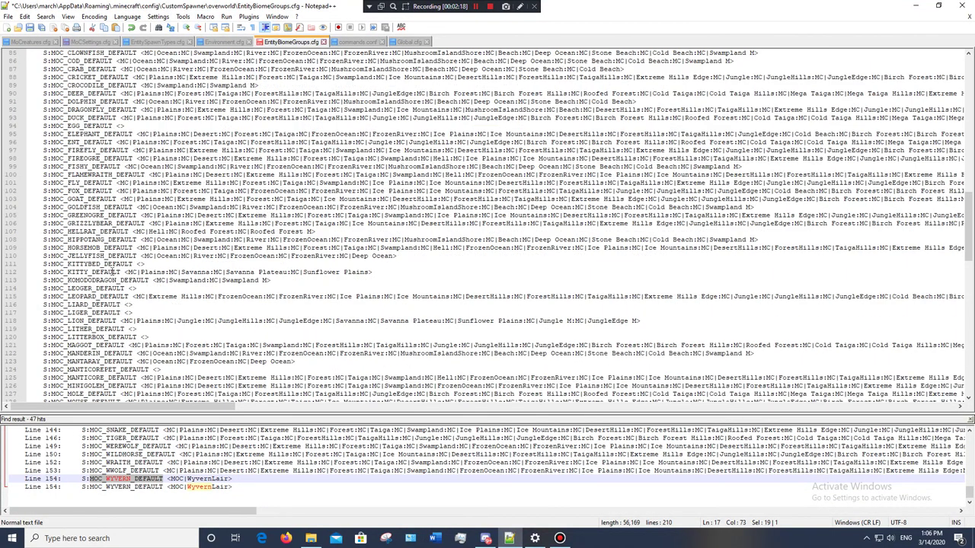
{"action": "scroll", "coordinate": [113, 272], "scroll_direction": "down", "scroll_amount": 13}
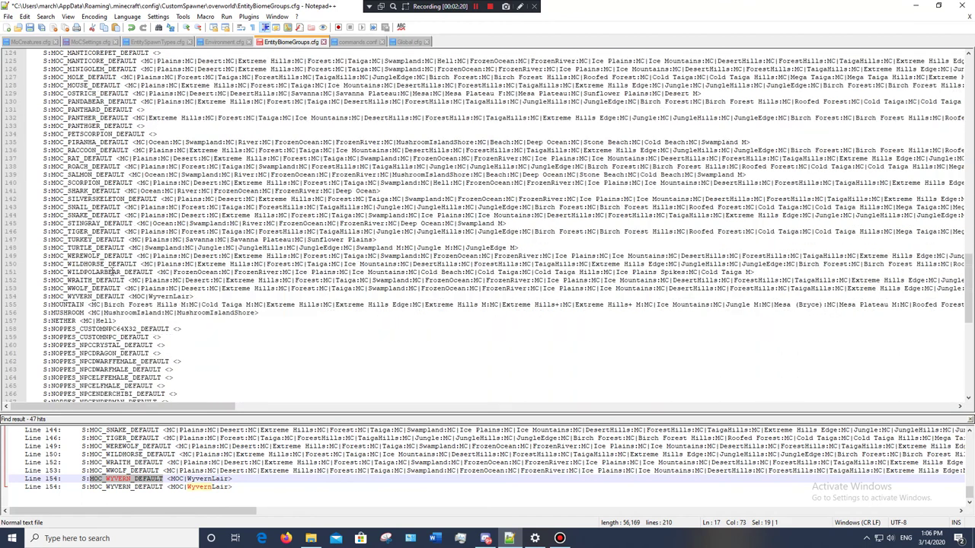
{"action": "left_click", "coordinate": [89, 289]}
{"action": "left_click", "coordinate": [101, 297]}
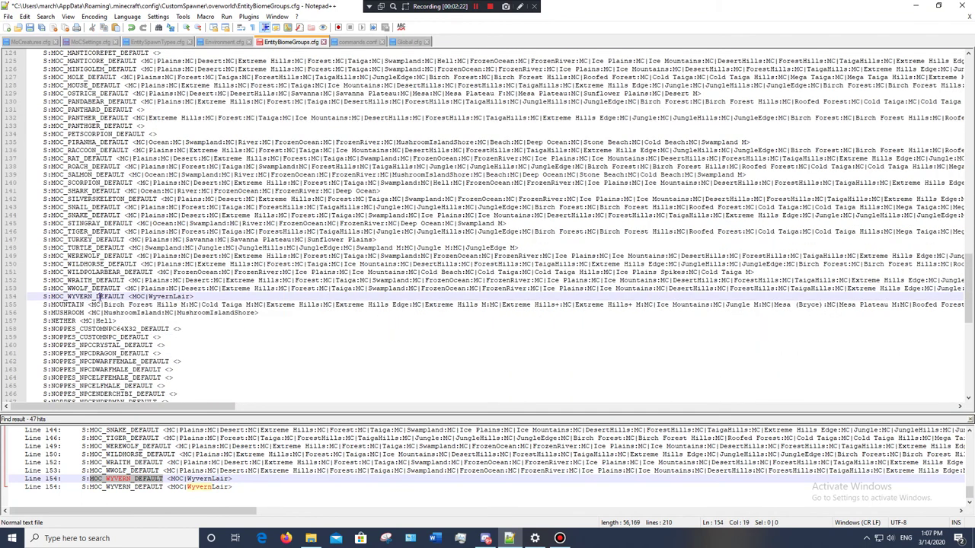
{"action": "left_click", "coordinate": [189, 296]}
{"action": "type", "text": ":"}
{"action": "key", "text": "ctrl+v"}
Step: Return to the HILLS group and highlight its MC|Cold Taiga Hills entry to show where the biome name comes from
{"action": "scroll", "coordinate": [412, 286], "scroll_direction": "up", "scroll_amount": 20}
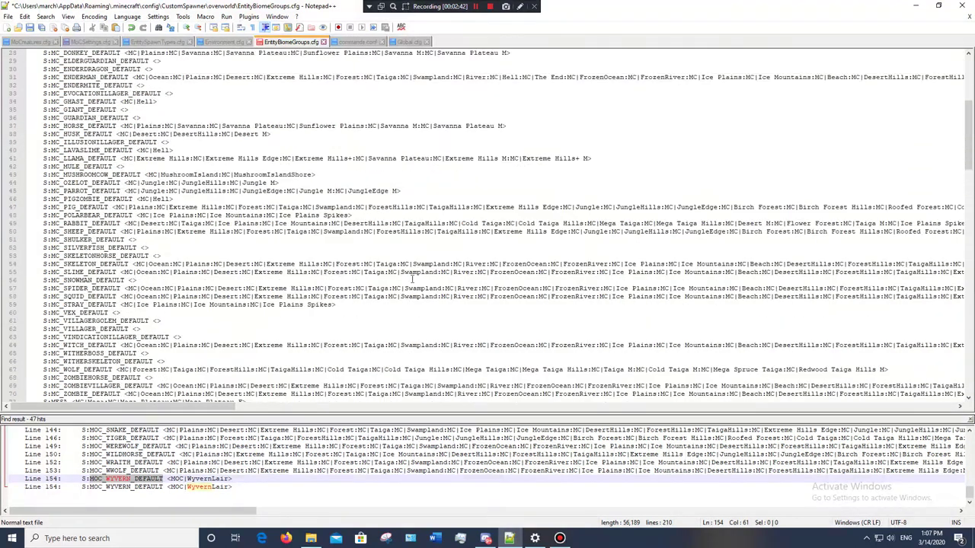
{"action": "scroll", "coordinate": [412, 278], "scroll_direction": "up", "scroll_amount": 9}
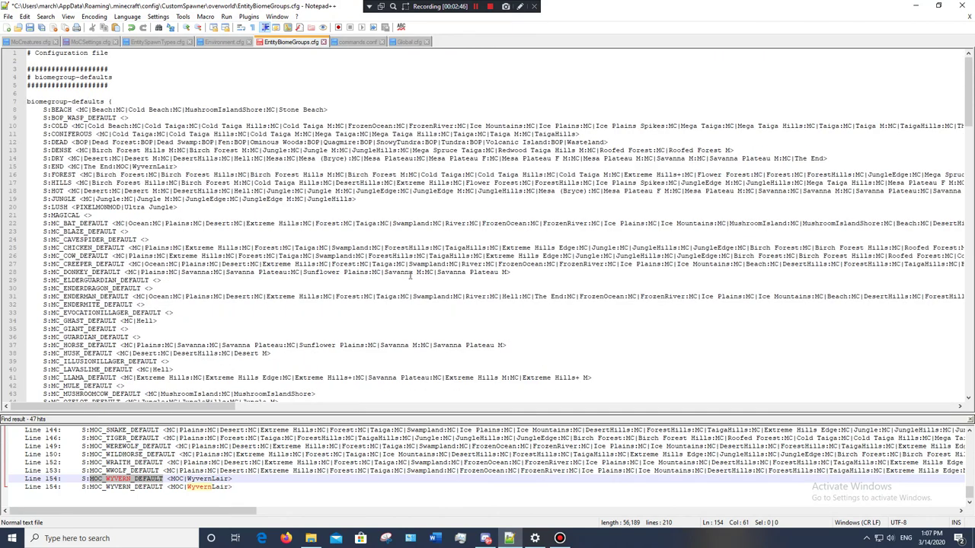
{"action": "left_click_drag", "start_coordinate": [241, 183], "coordinate": [320, 183]}
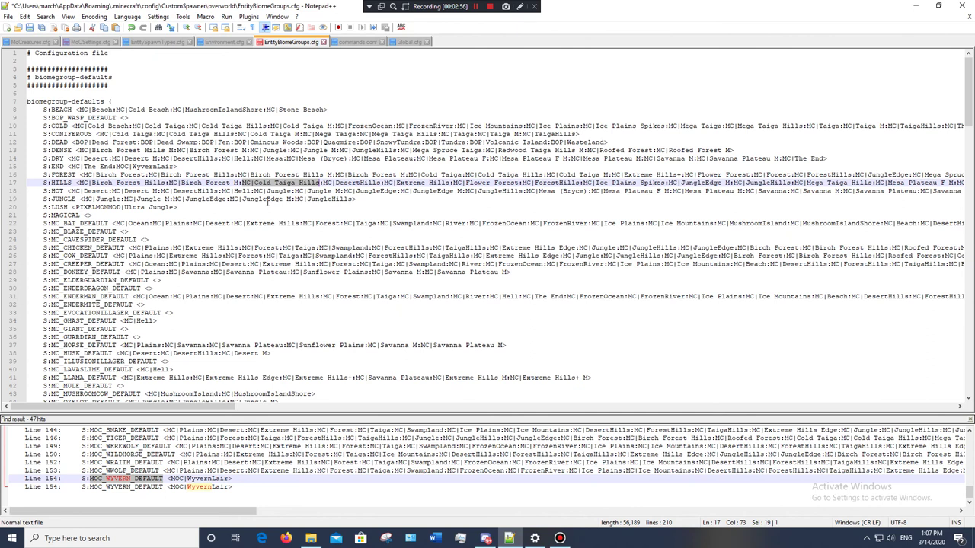
Step: Open commands.conf and examine the aliases, cooldown, cost, enabled and warmup settings of its commands
{"action": "left_click", "coordinate": [355, 42]}
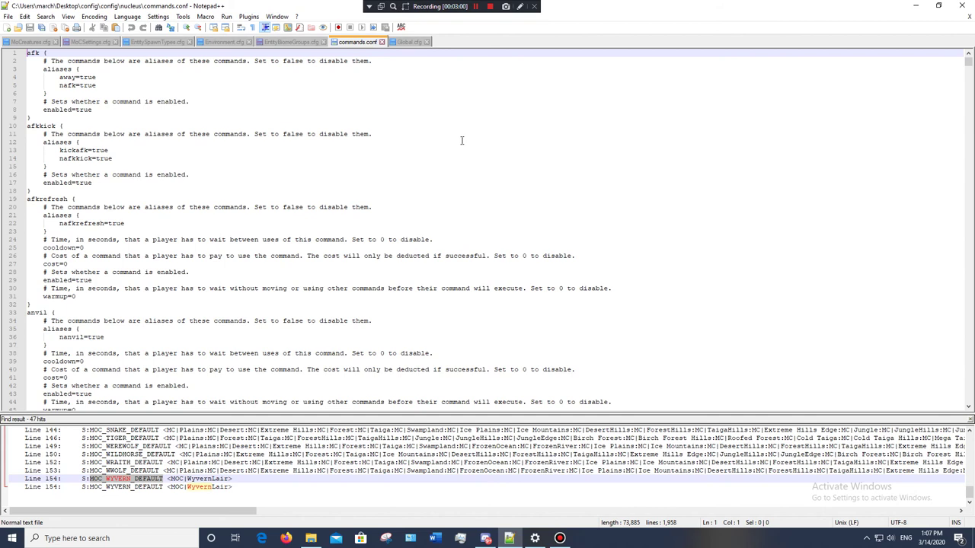
{"action": "scroll", "coordinate": [461, 141], "scroll_direction": "down", "scroll_amount": 2}
{"action": "scroll", "coordinate": [477, 165], "scroll_direction": "up", "scroll_amount": 2}
{"action": "left_click", "coordinate": [193, 240]}
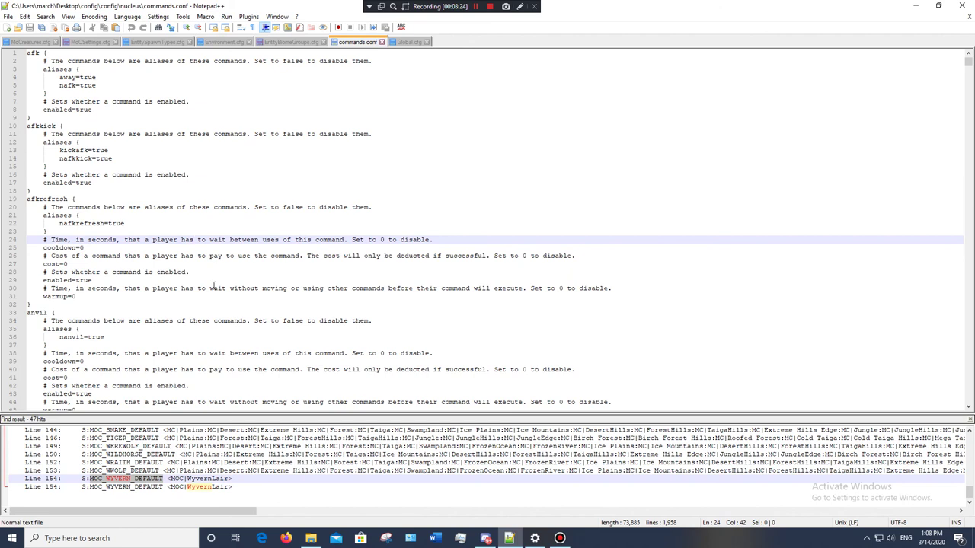
{"action": "scroll", "coordinate": [244, 290], "scroll_direction": "down", "scroll_amount": 16}
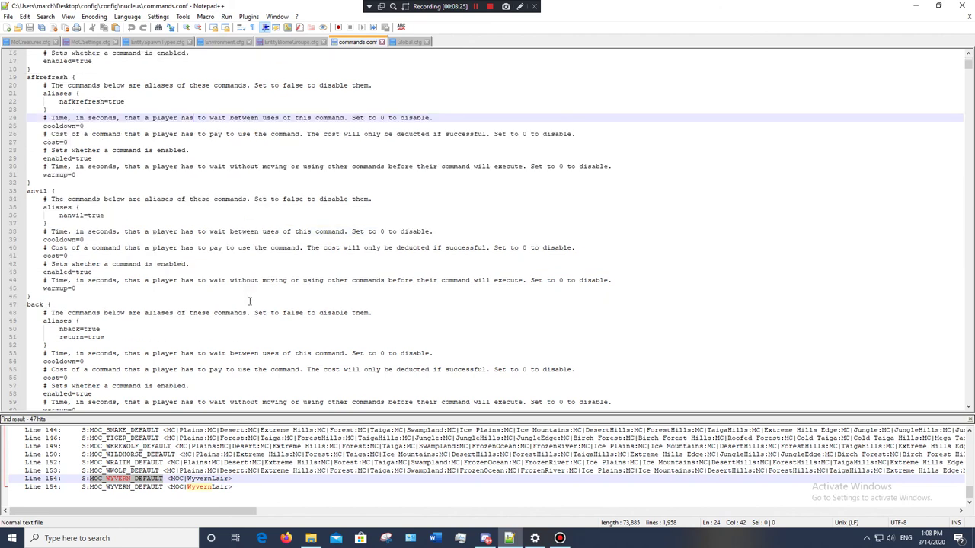
{"action": "scroll", "coordinate": [250, 302], "scroll_direction": "down", "scroll_amount": 20}
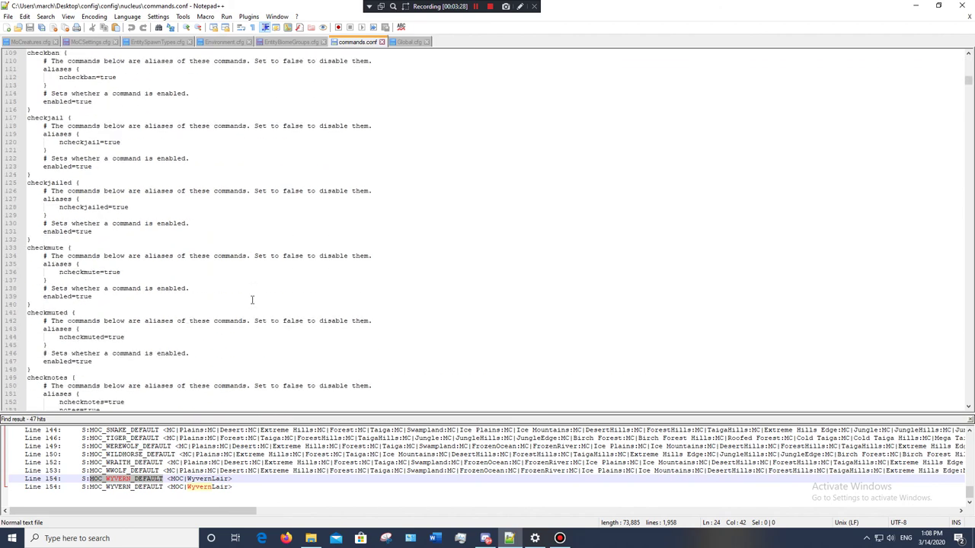
{"action": "scroll", "coordinate": [253, 299], "scroll_direction": "up", "scroll_amount": 17}
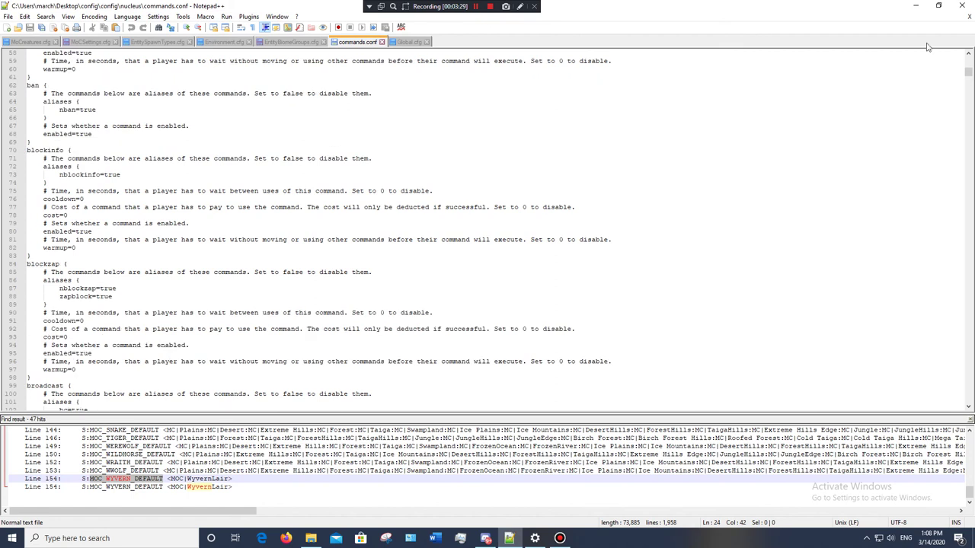
{"action": "scroll", "coordinate": [583, 264], "scroll_direction": "up", "scroll_amount": 8}
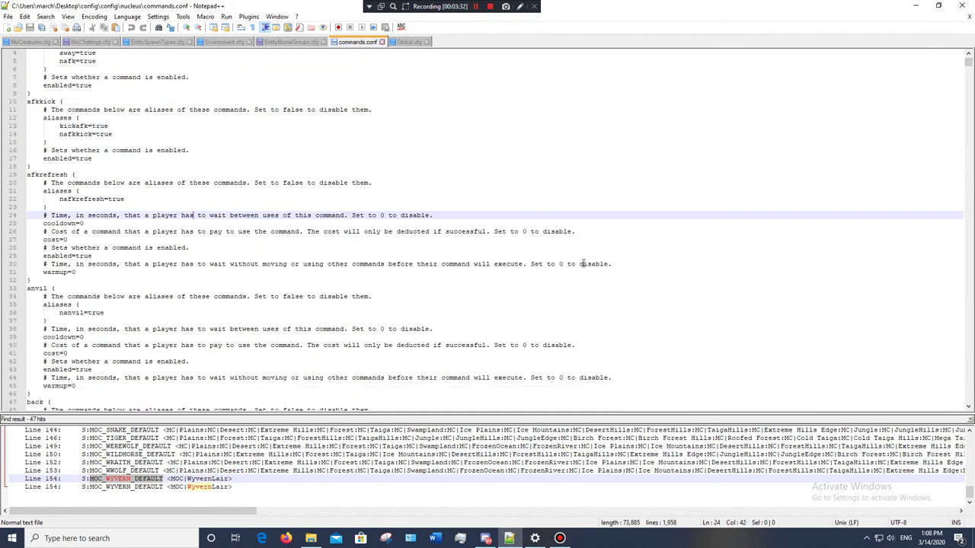
{"action": "scroll", "coordinate": [583, 264], "scroll_direction": "down", "scroll_amount": 4}
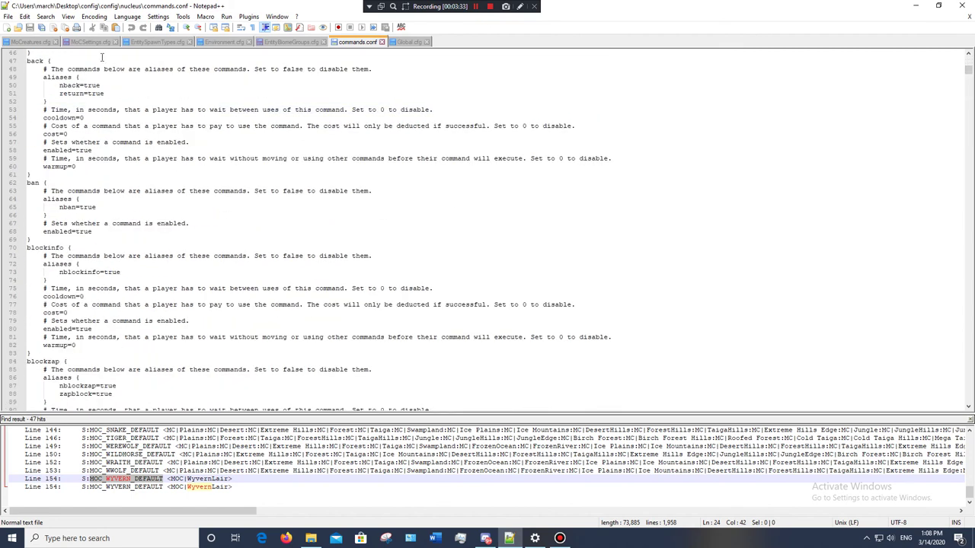
{"action": "scroll", "coordinate": [292, 290], "scroll_direction": "down", "scroll_amount": 18}
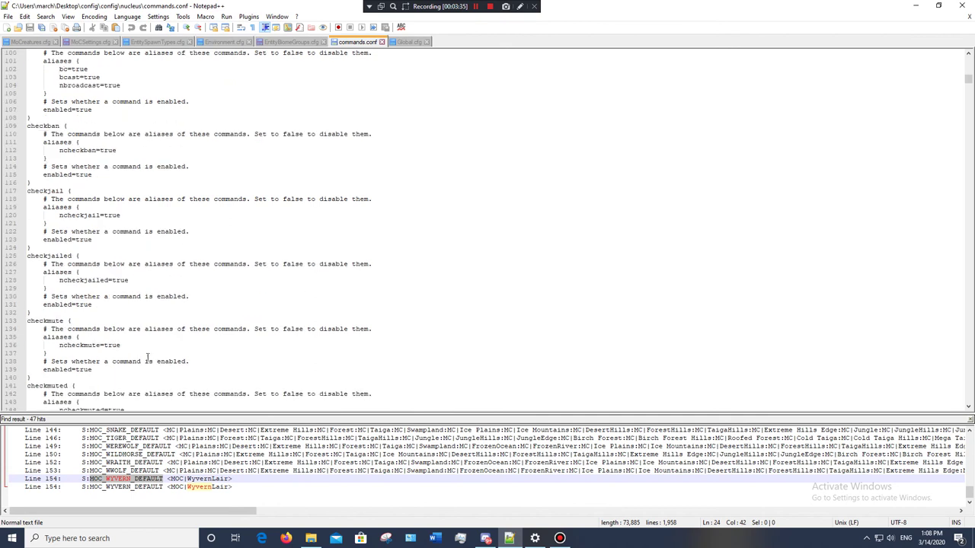
{"action": "scroll", "coordinate": [225, 264], "scroll_direction": "down", "scroll_amount": 20}
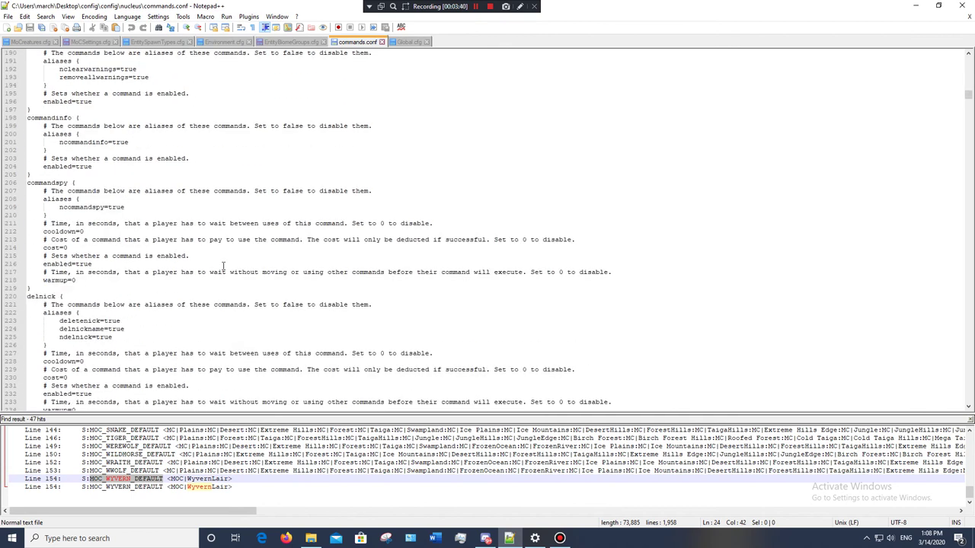
{"action": "scroll", "coordinate": [223, 266], "scroll_direction": "down", "scroll_amount": 5}
{"action": "scroll", "coordinate": [221, 266], "scroll_direction": "up", "scroll_amount": 5}
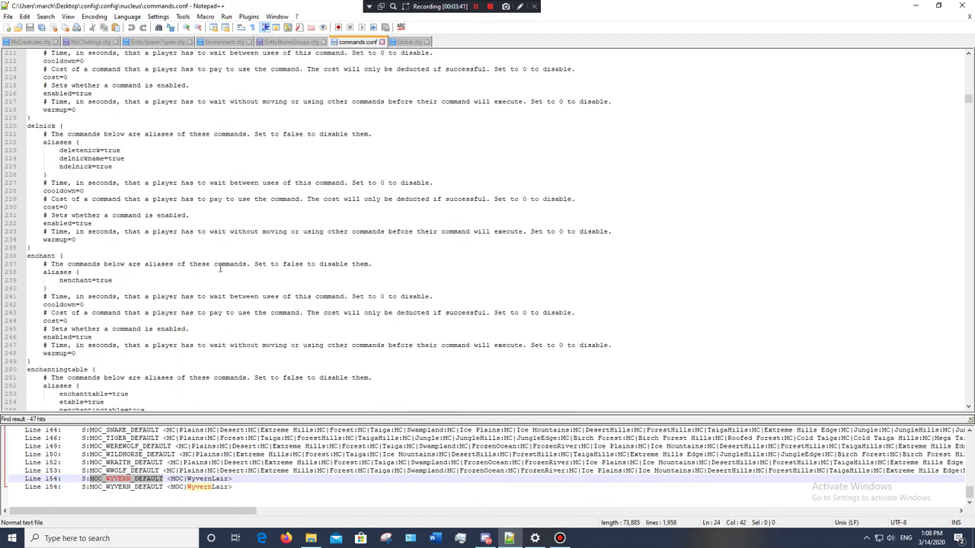
{"action": "scroll", "coordinate": [220, 267], "scroll_direction": "up", "scroll_amount": 20}
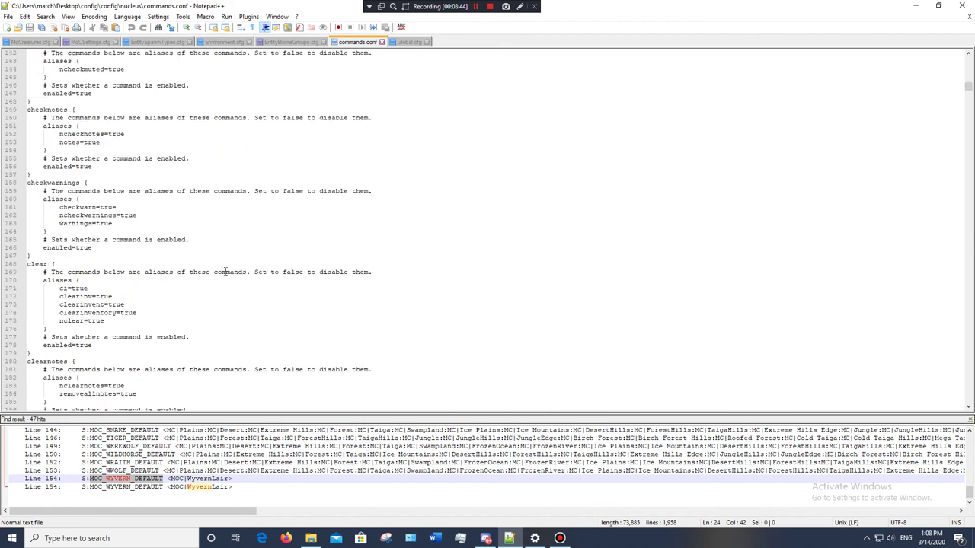
Step: View the global settings in Global.cfg, and switch to File Explorer to open the .minecraft config folder
{"action": "left_click", "coordinate": [409, 42]}
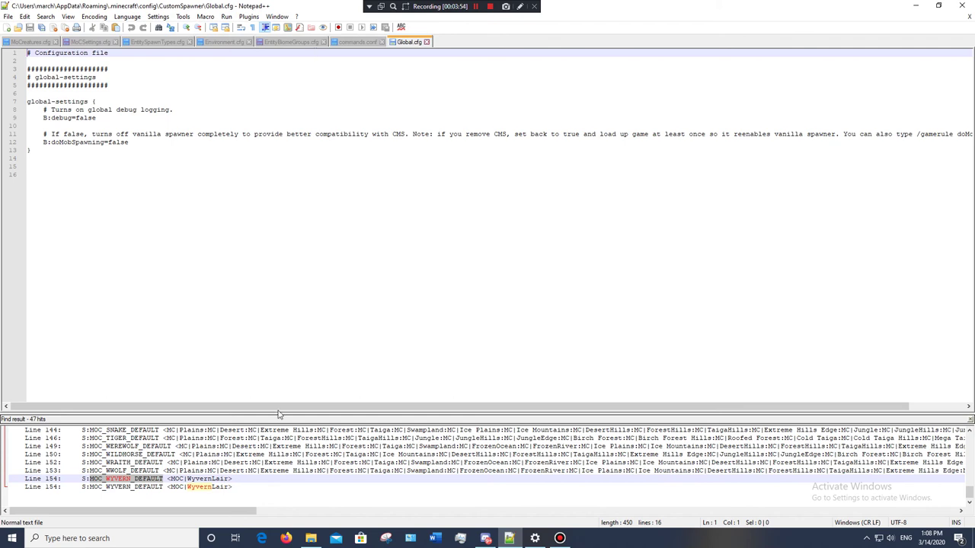
{"action": "left_click", "coordinate": [313, 537]}
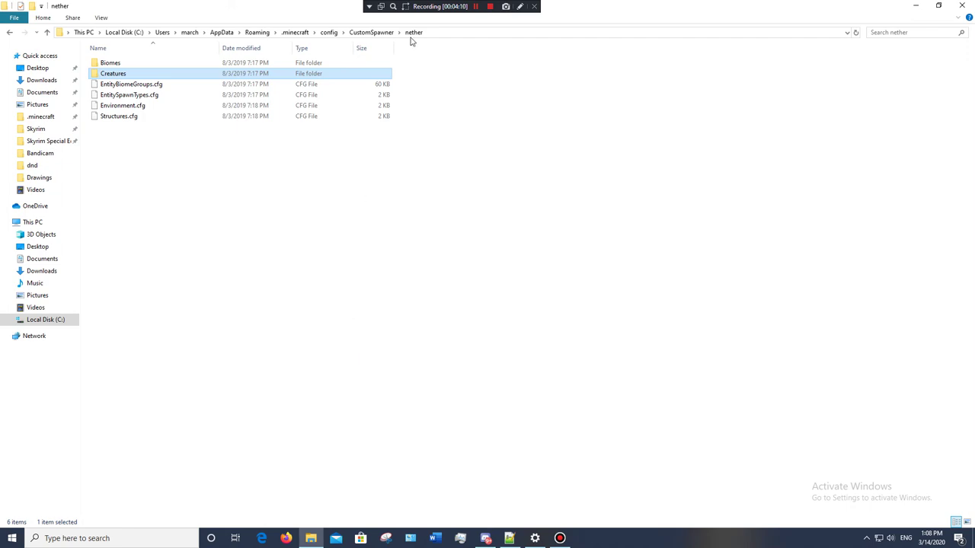
{"action": "left_click", "coordinate": [330, 32]}
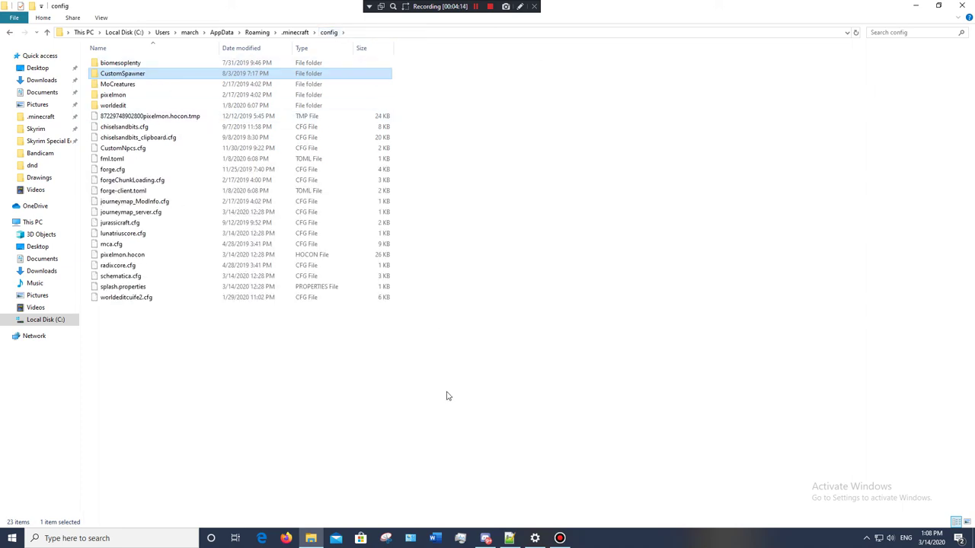